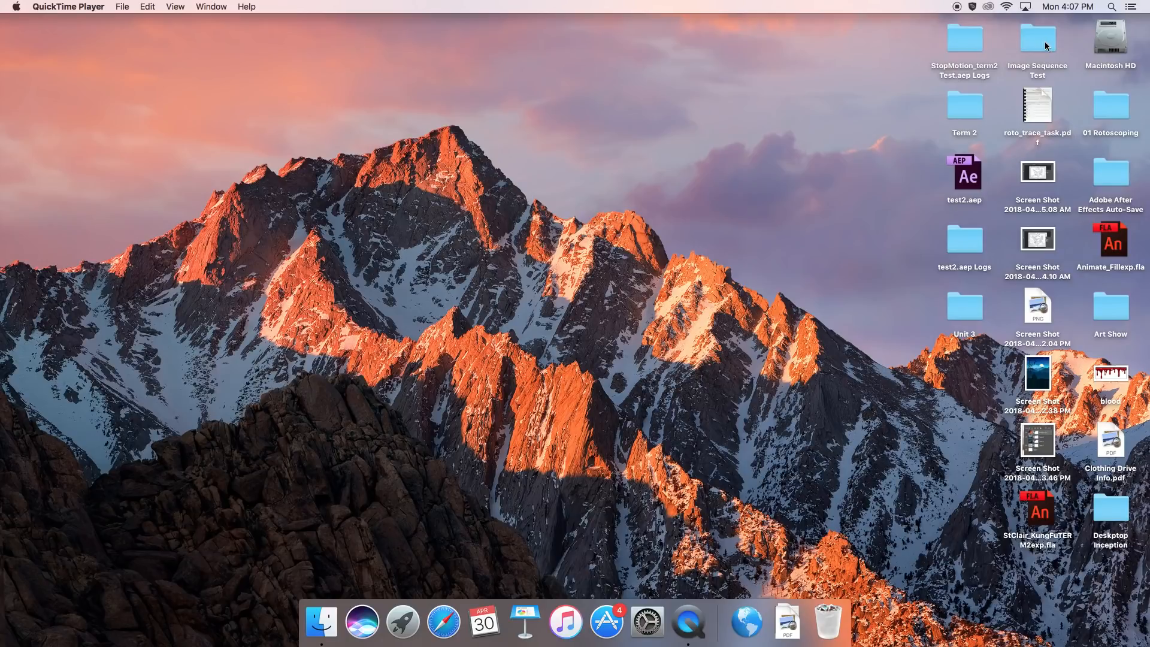
Look through the Downloads folder and the images in the desktop's Image Sequence Test folder.
left_click(1044, 70)
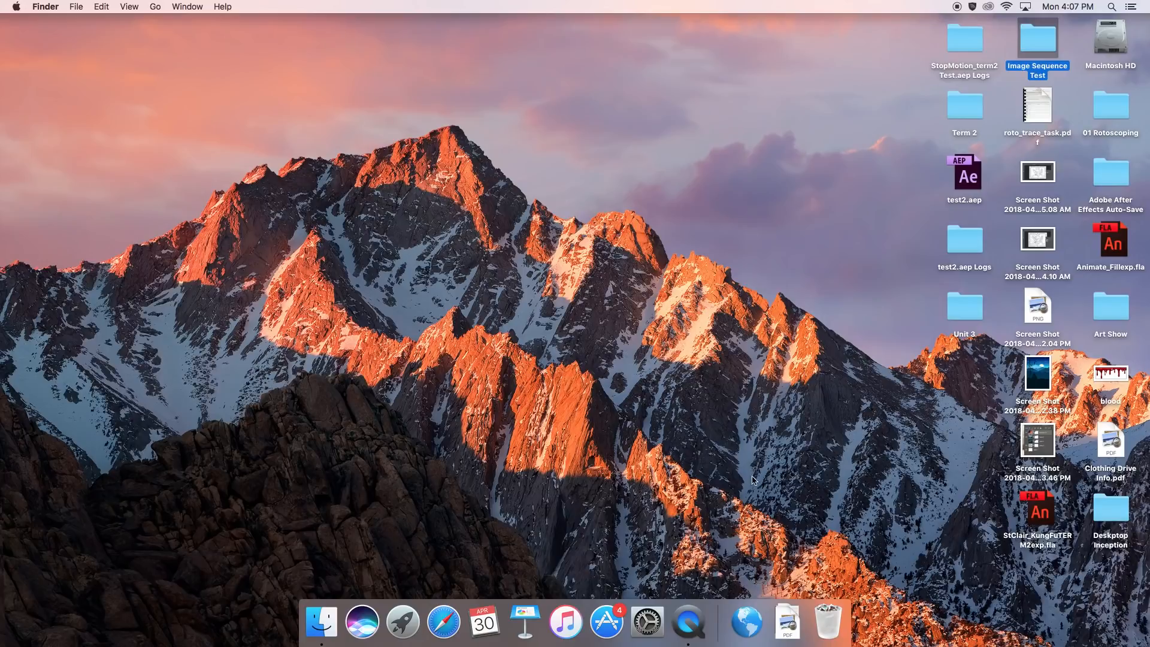
left_click(322, 622)
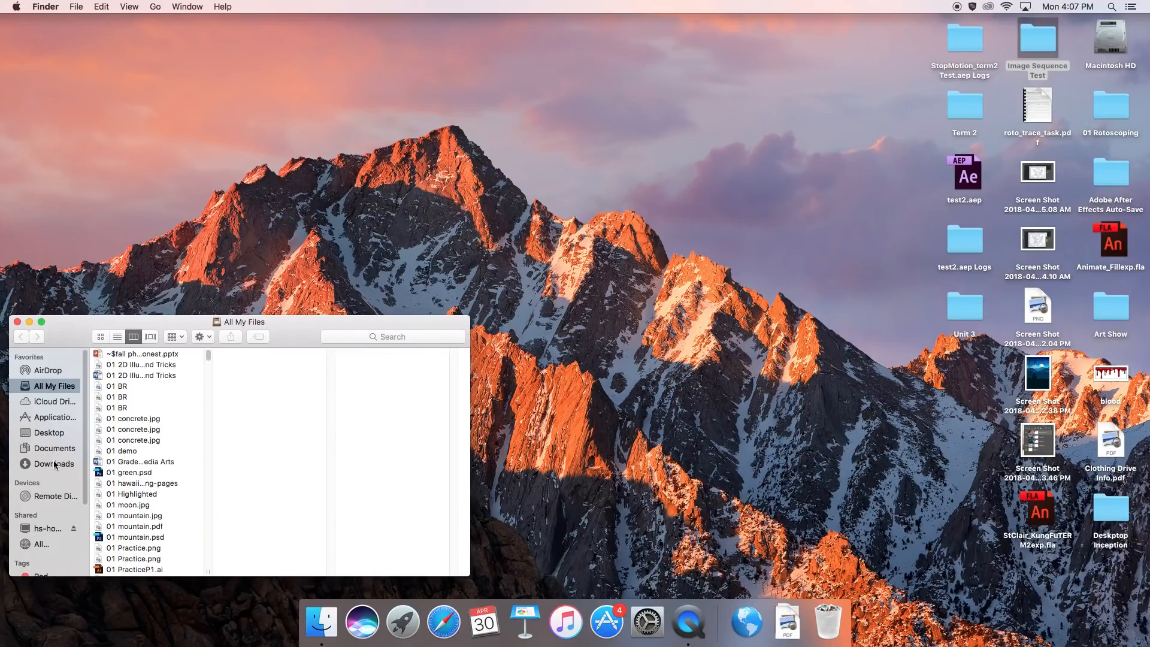
left_click(55, 464)
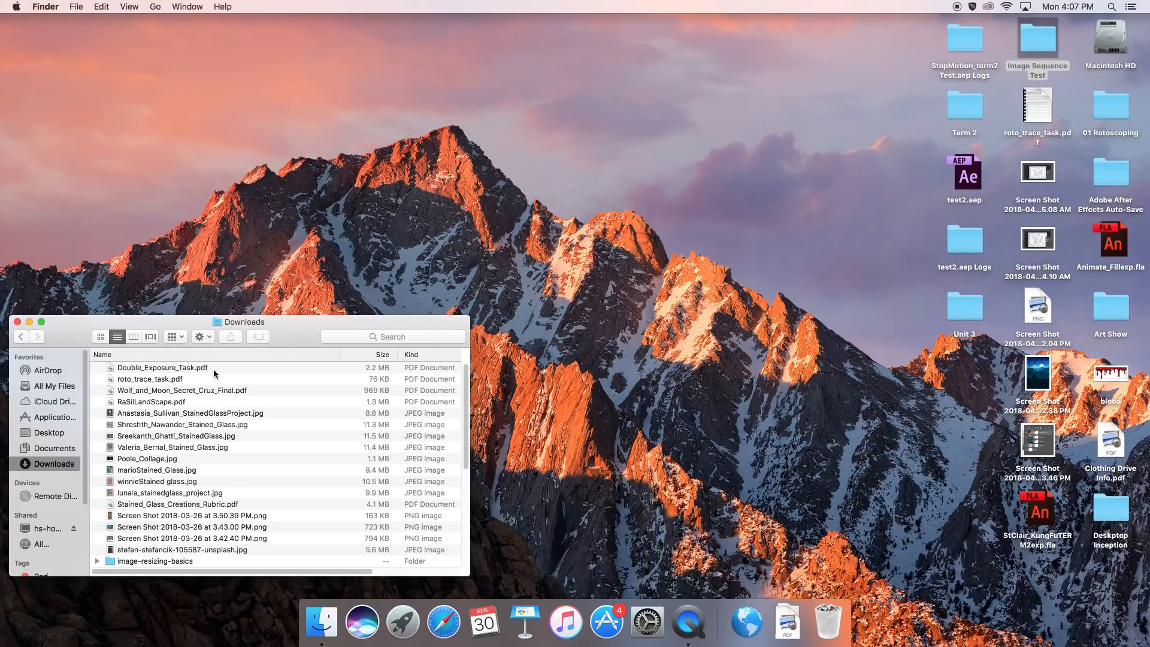
scroll(202, 511, "down", 5)
scroll(201, 510, "down", 6)
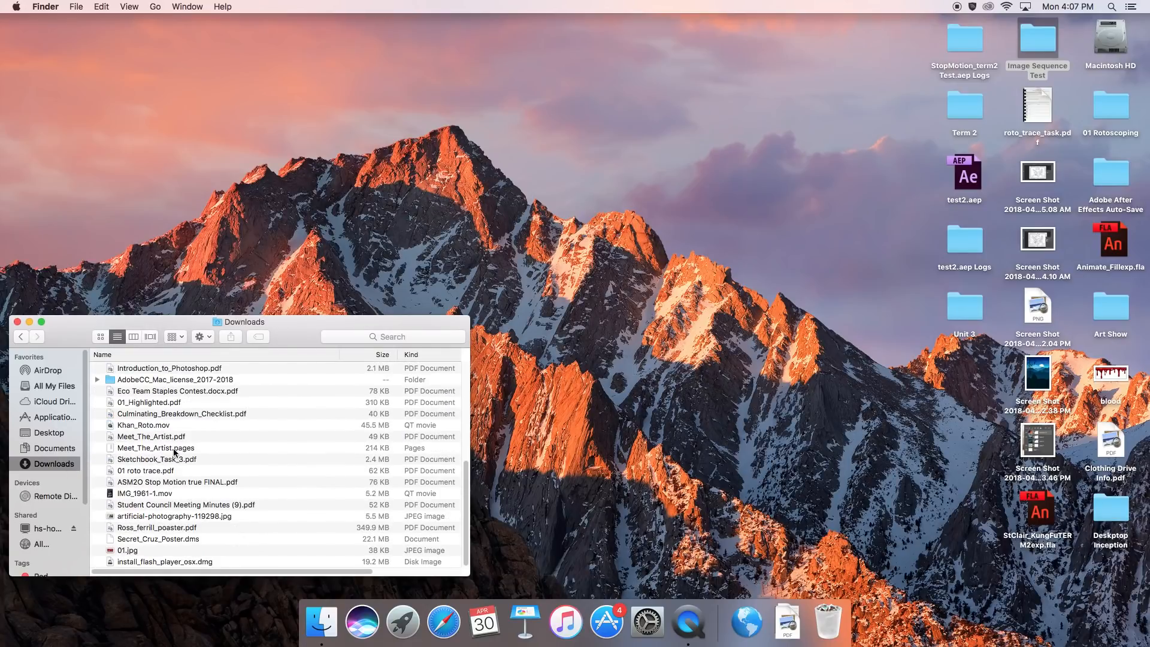
left_click(1037, 37)
double_click(1036, 38)
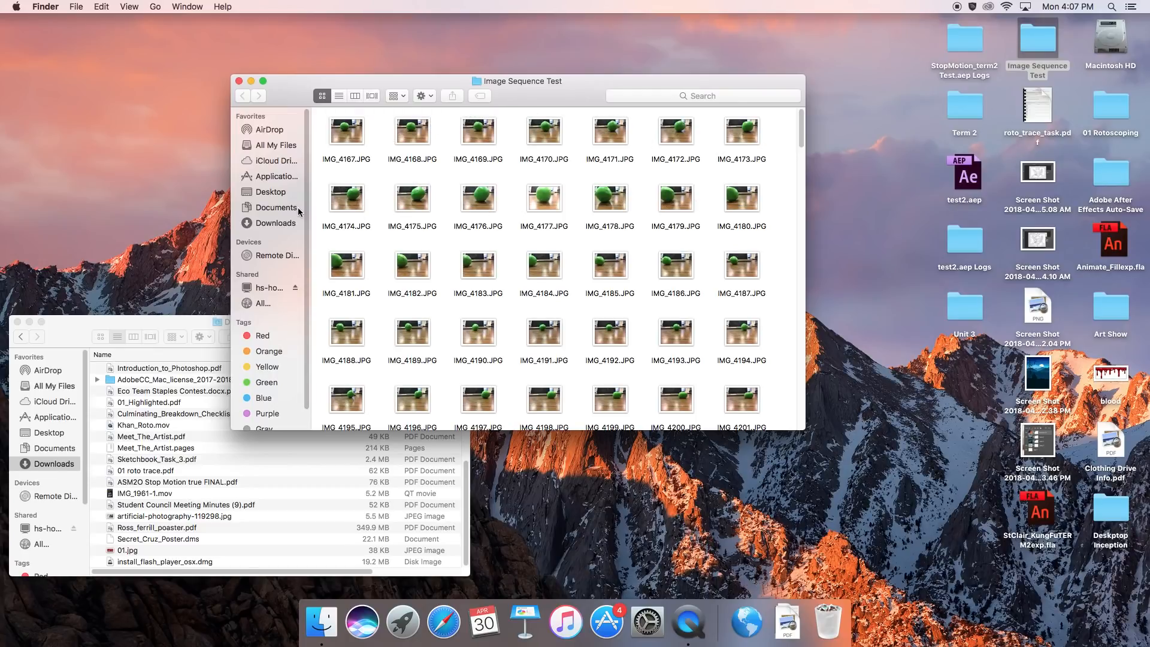
left_click(239, 82)
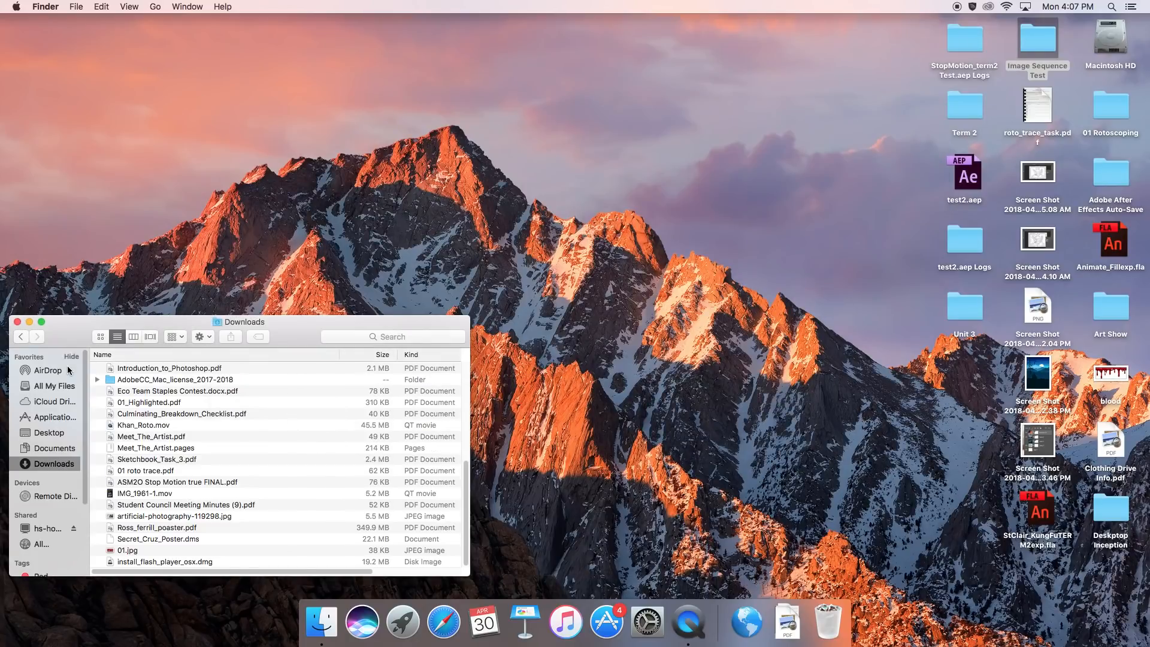
Launch Adobe After Effects CC 2017 from the Applications folder and start a new project.
left_click(55, 417)
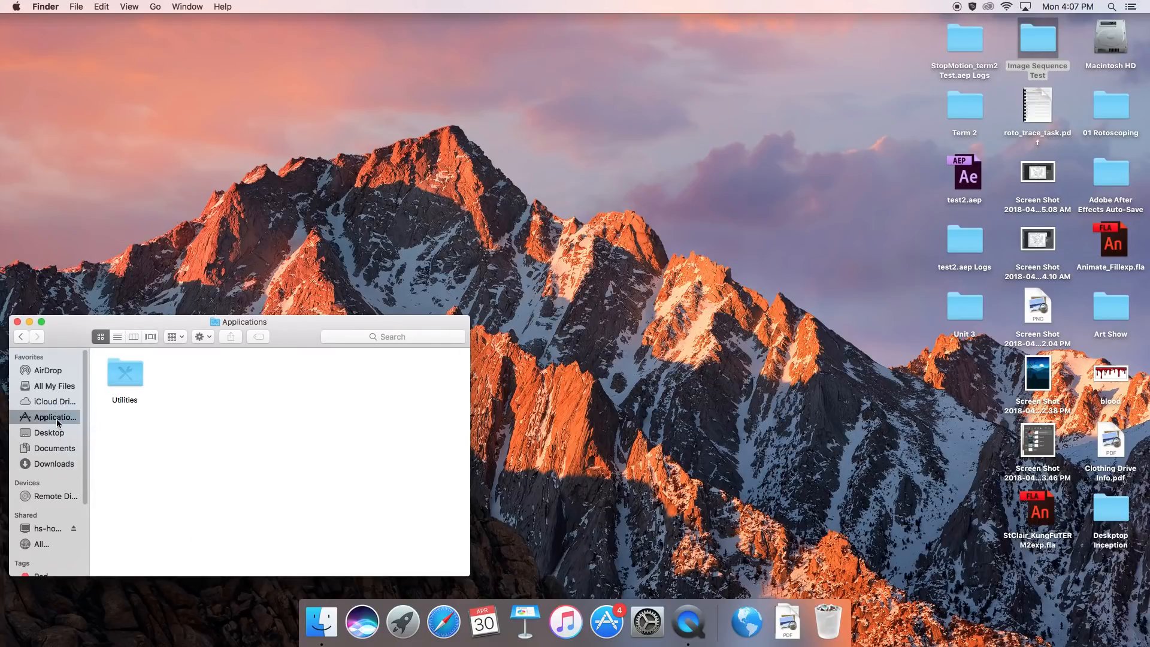
double_click(145, 376)
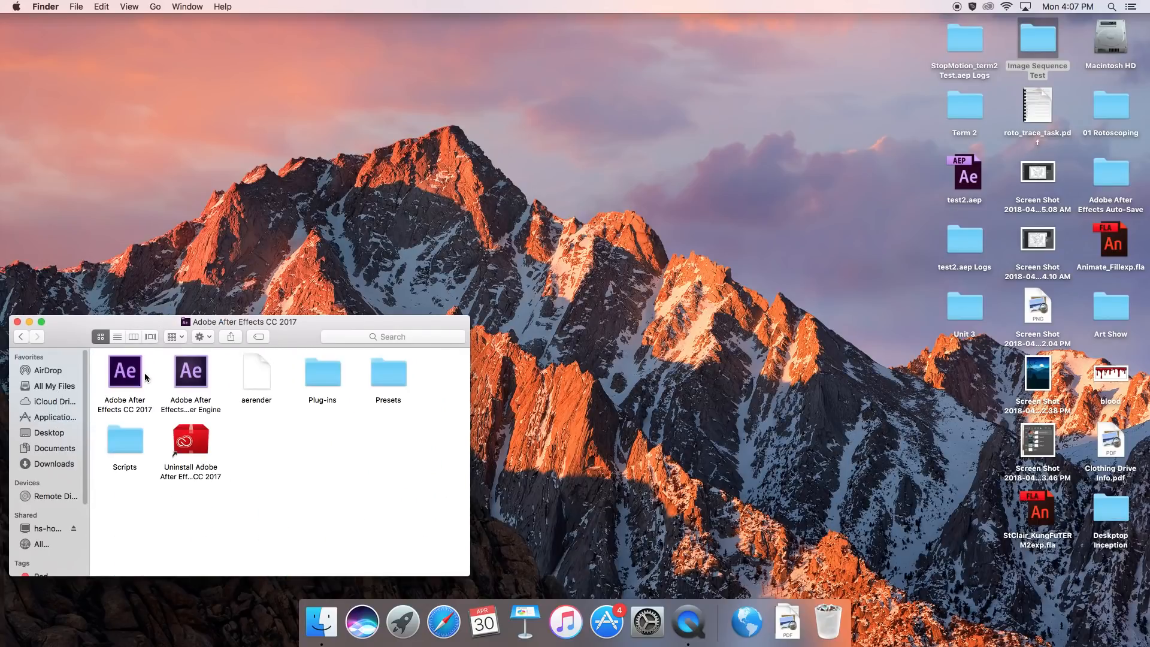
double_click(130, 373)
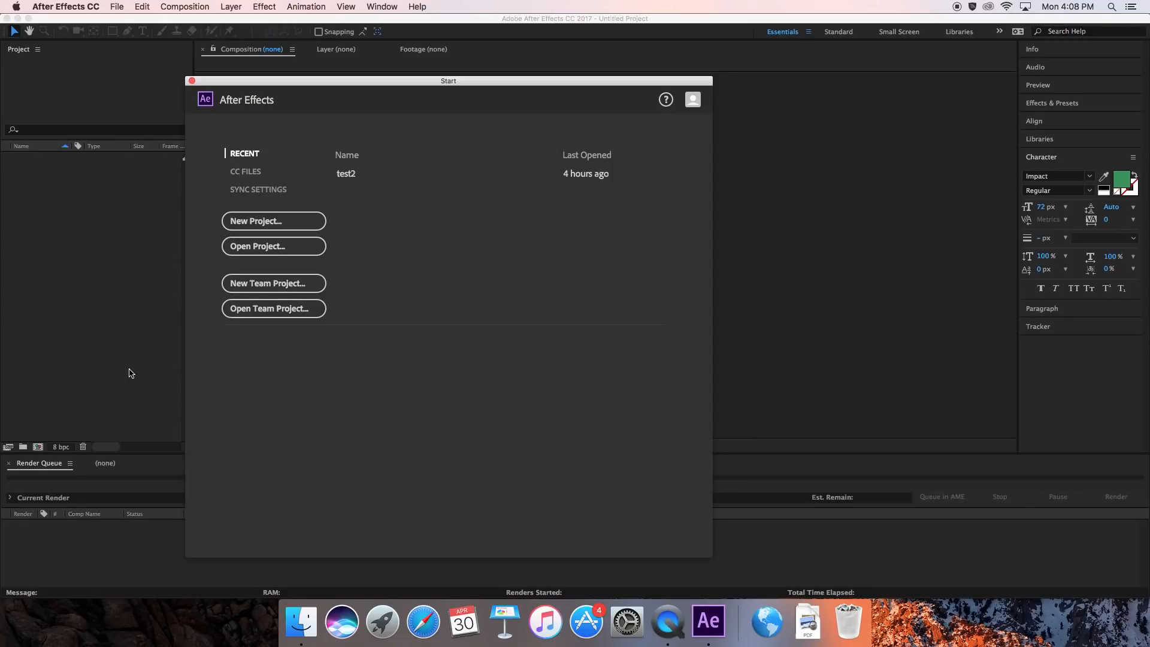
left_click(308, 225)
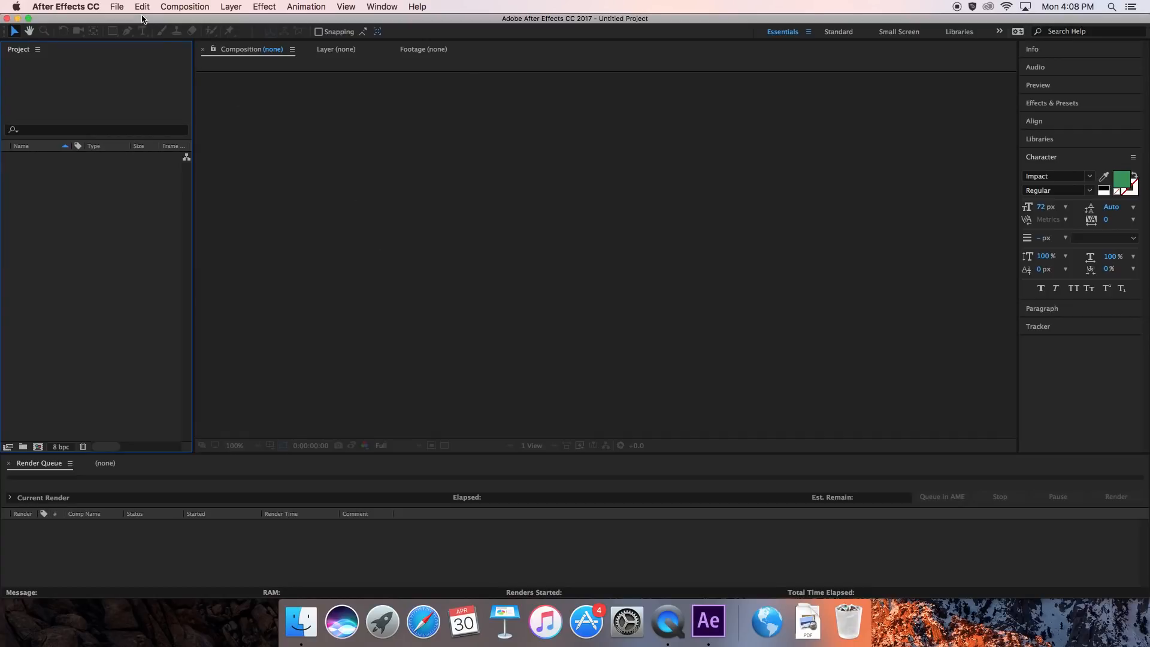
Import the photos in the desktop's Image Sequence Test folder as a JPEG sequence from IMG_4167.JPG, forcing alphabetical order.
left_click(117, 7)
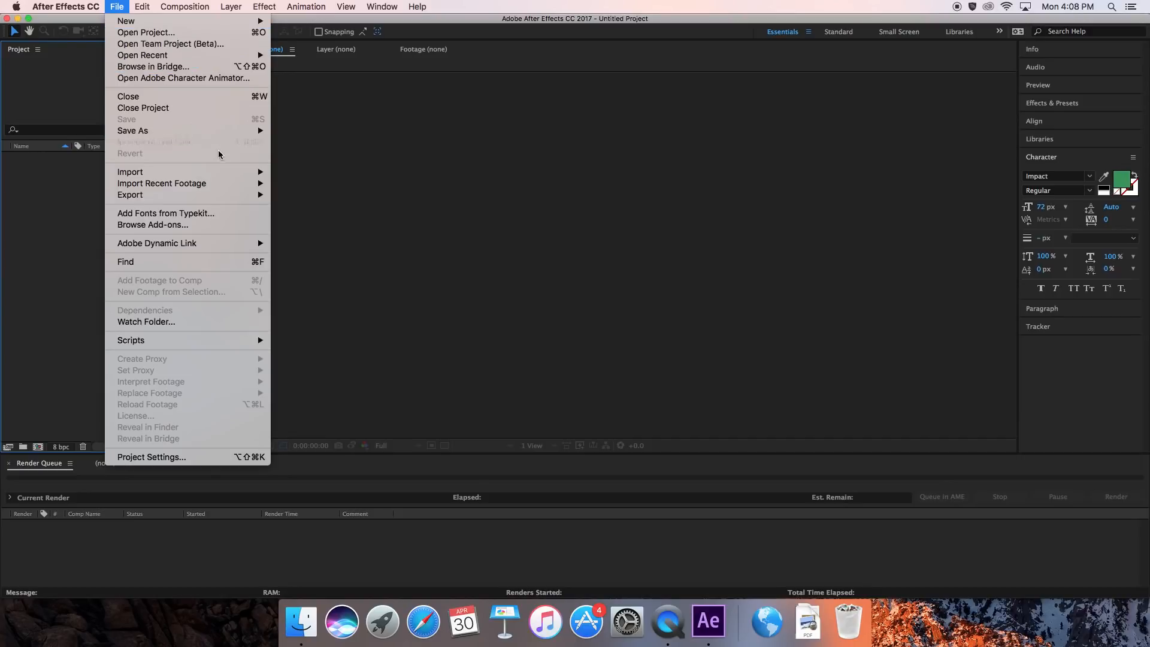
mouse_move(222, 172)
left_click(301, 174)
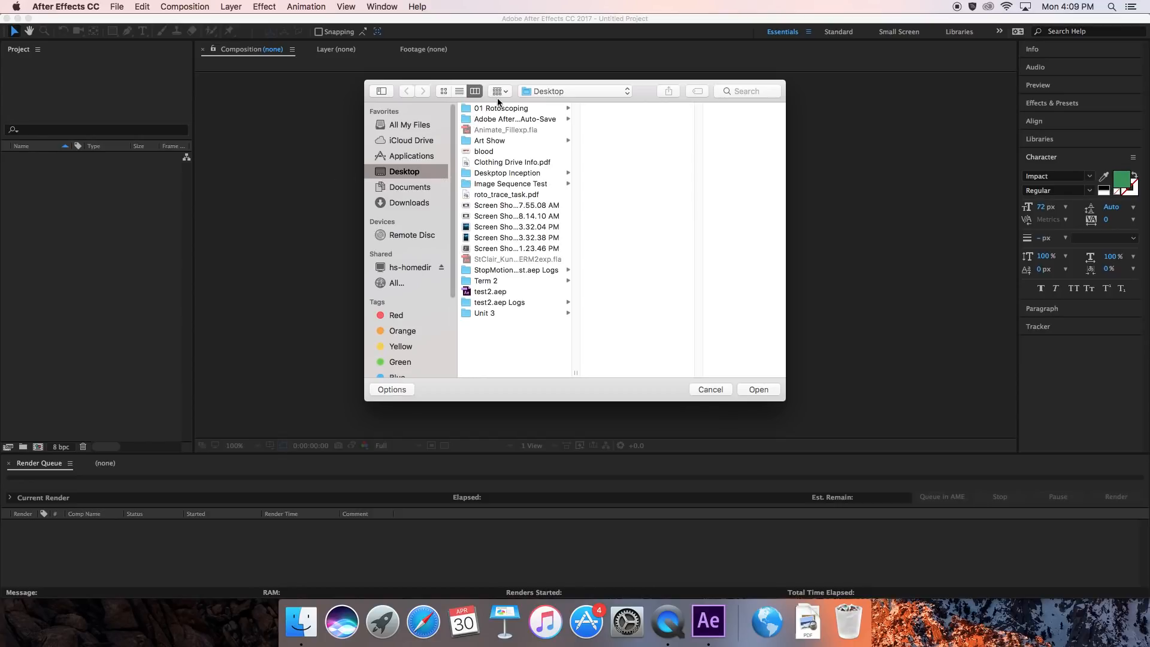
left_click(540, 186)
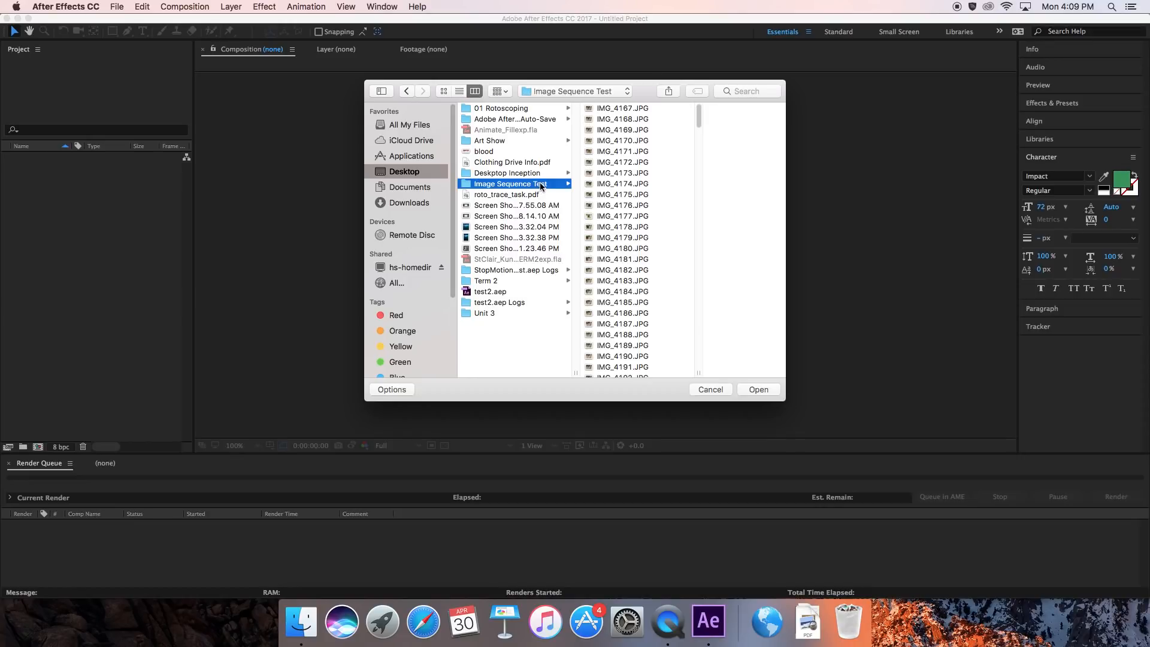
left_click(635, 109)
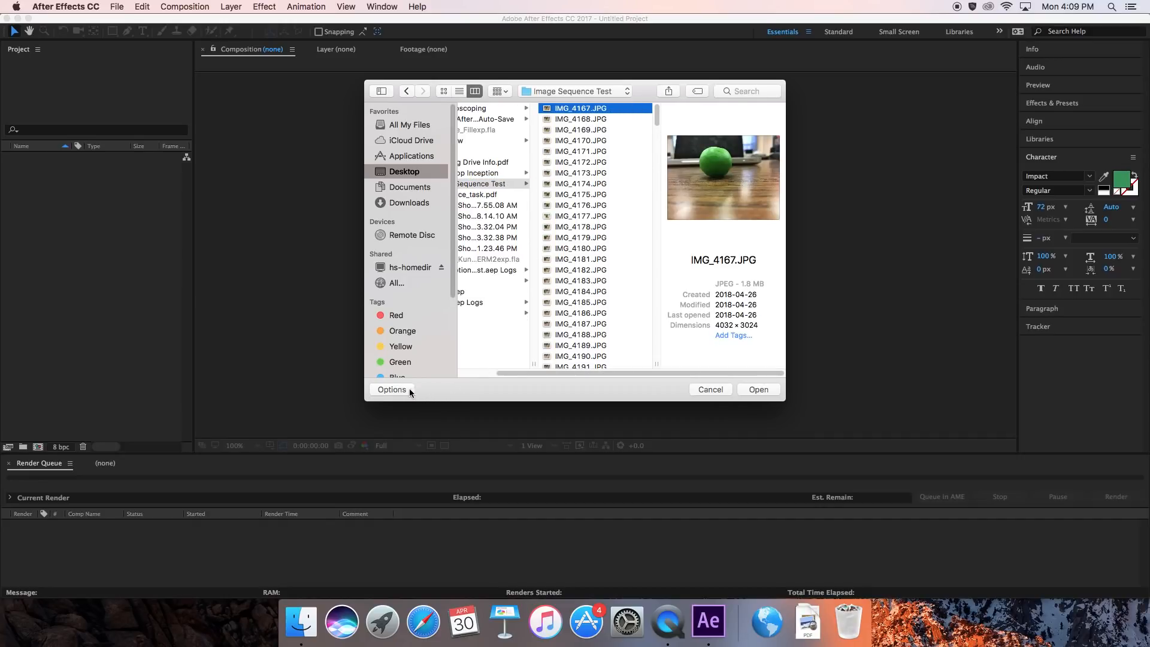
left_click(392, 390)
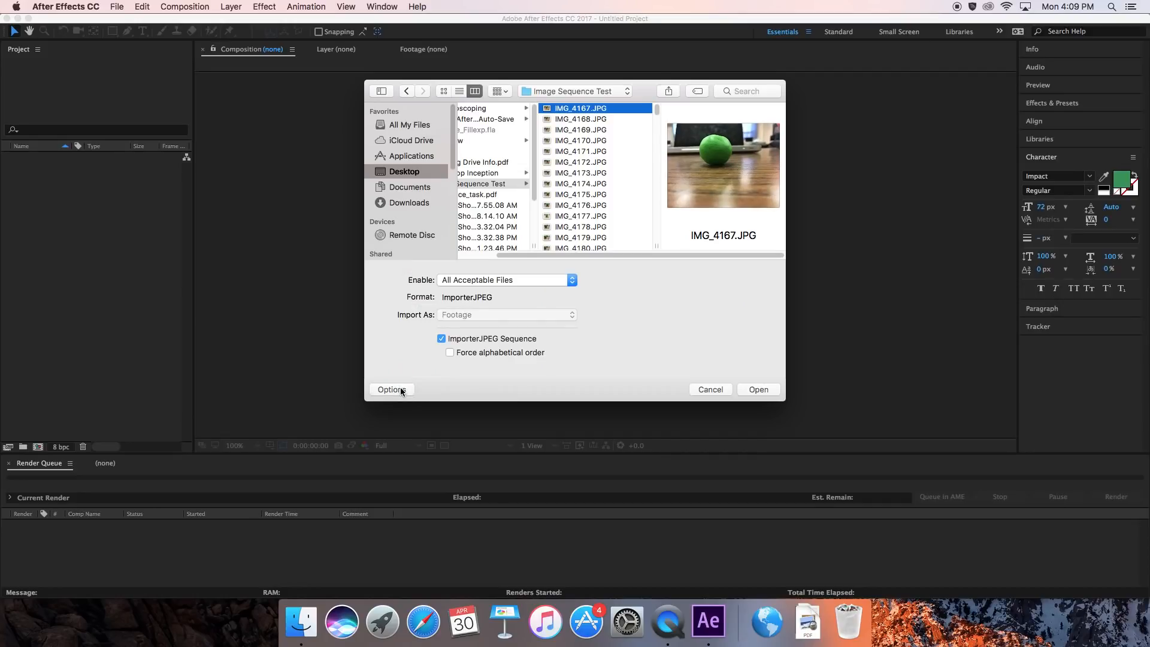
left_click(449, 352)
left_click(758, 390)
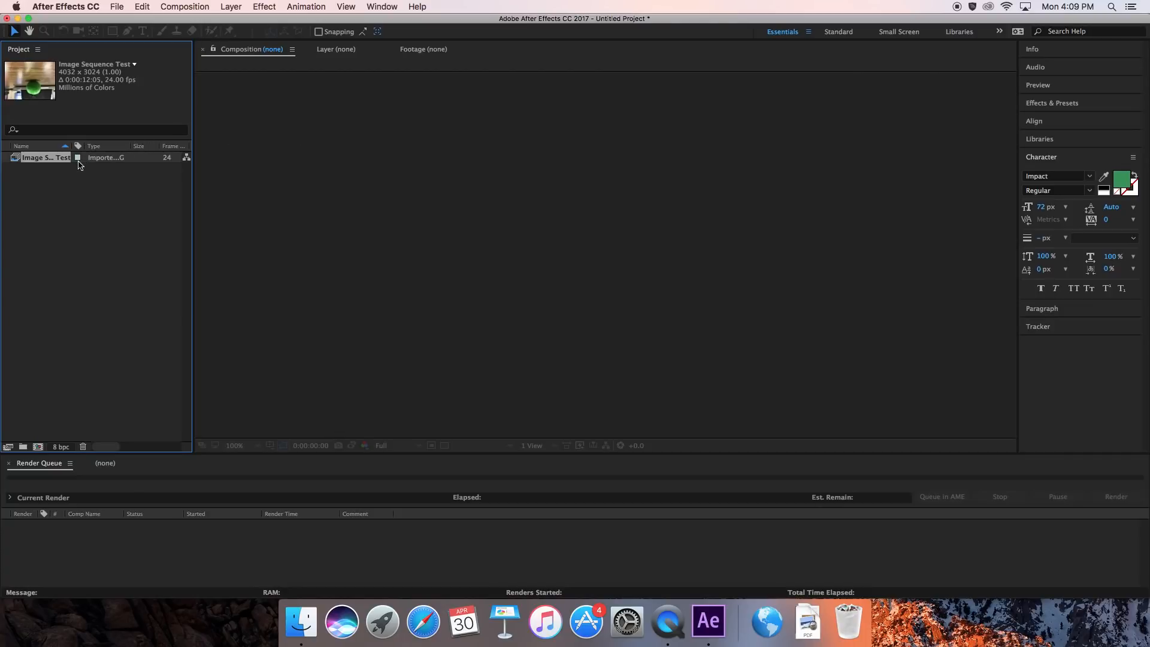
Interpret the Image Sequence Test footage with an assumed frame rate of 24 fps and Preserve RGB enabled.
right_click(36, 160)
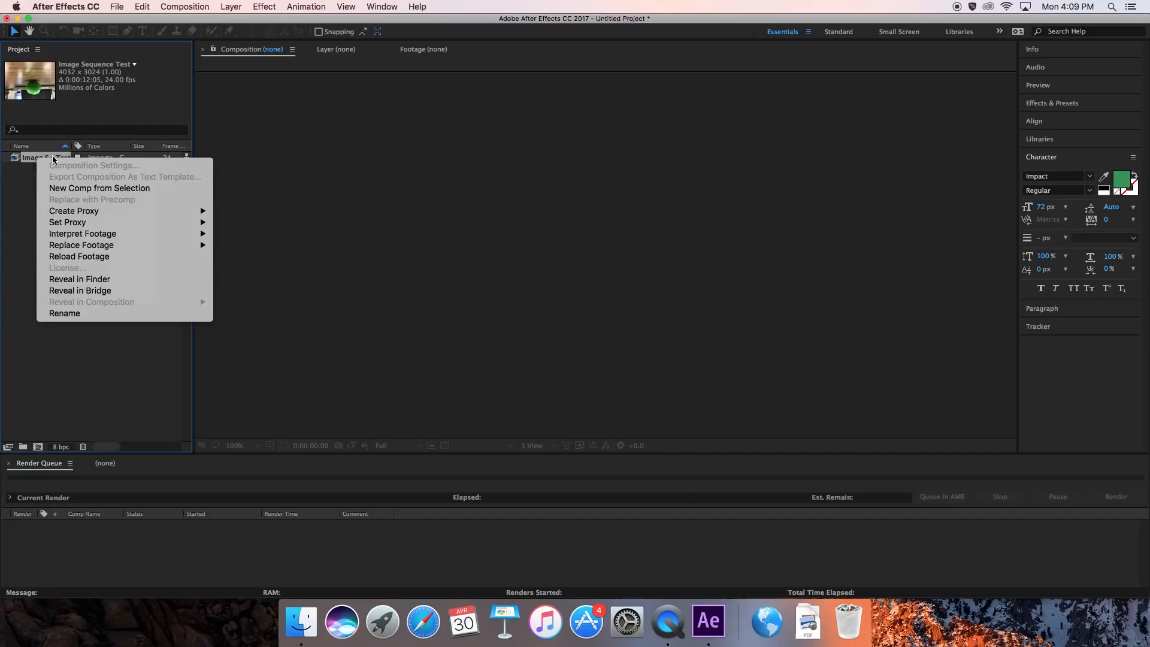
mouse_move(161, 236)
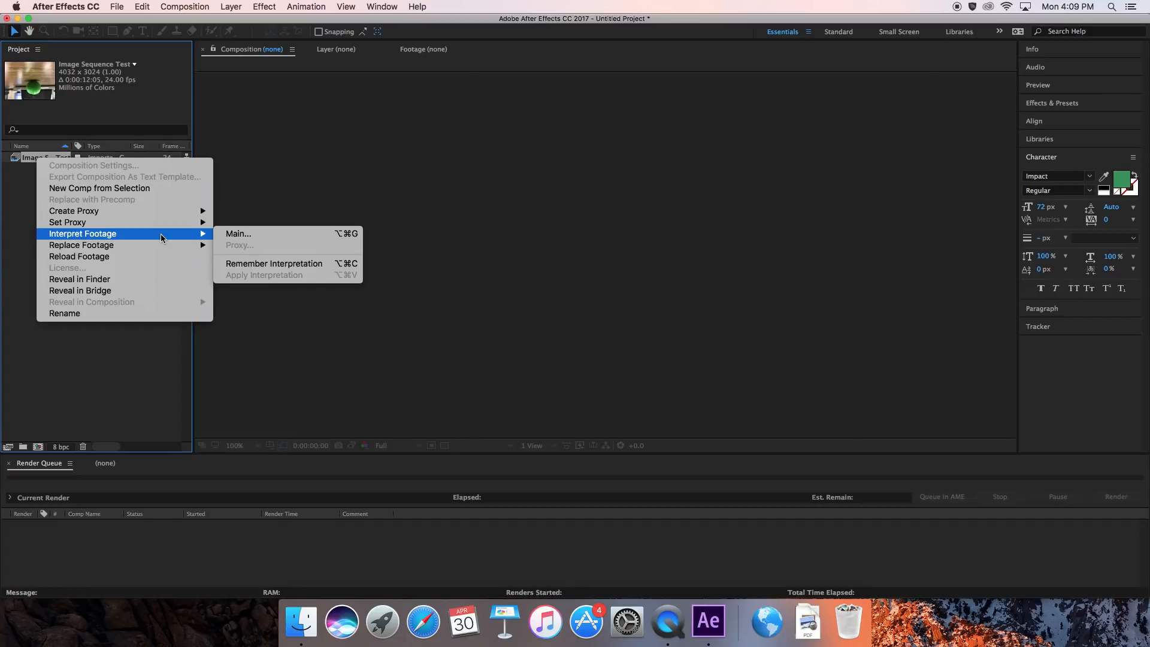
left_click(238, 234)
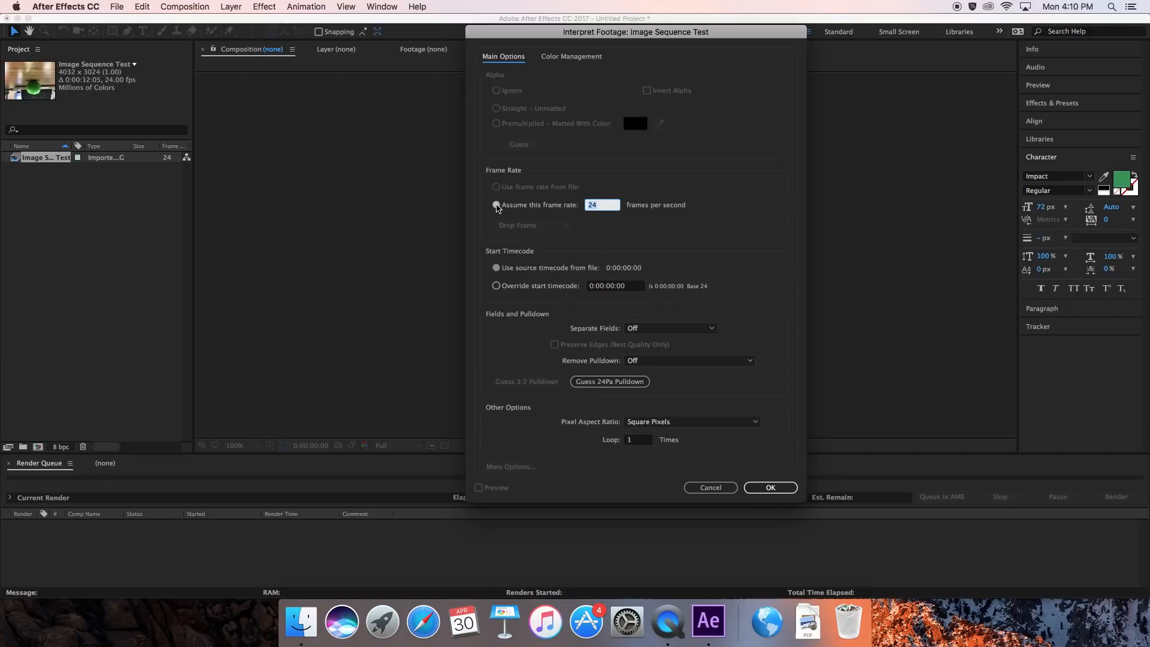
left_click(497, 205)
left_click(574, 60)
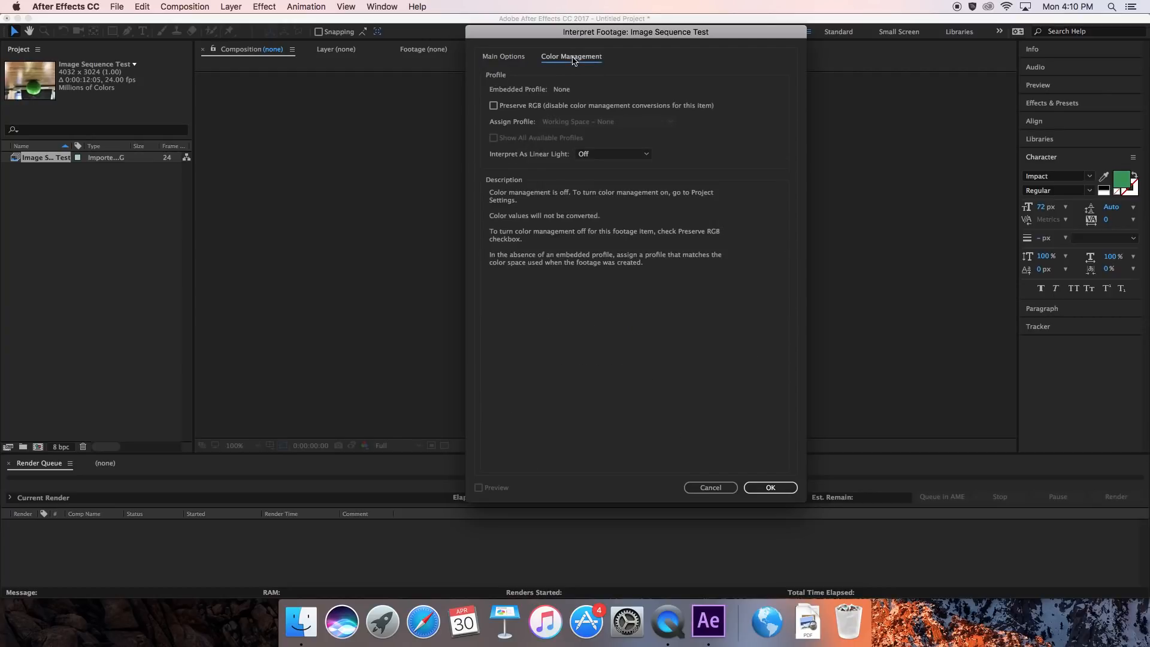
left_click(493, 106)
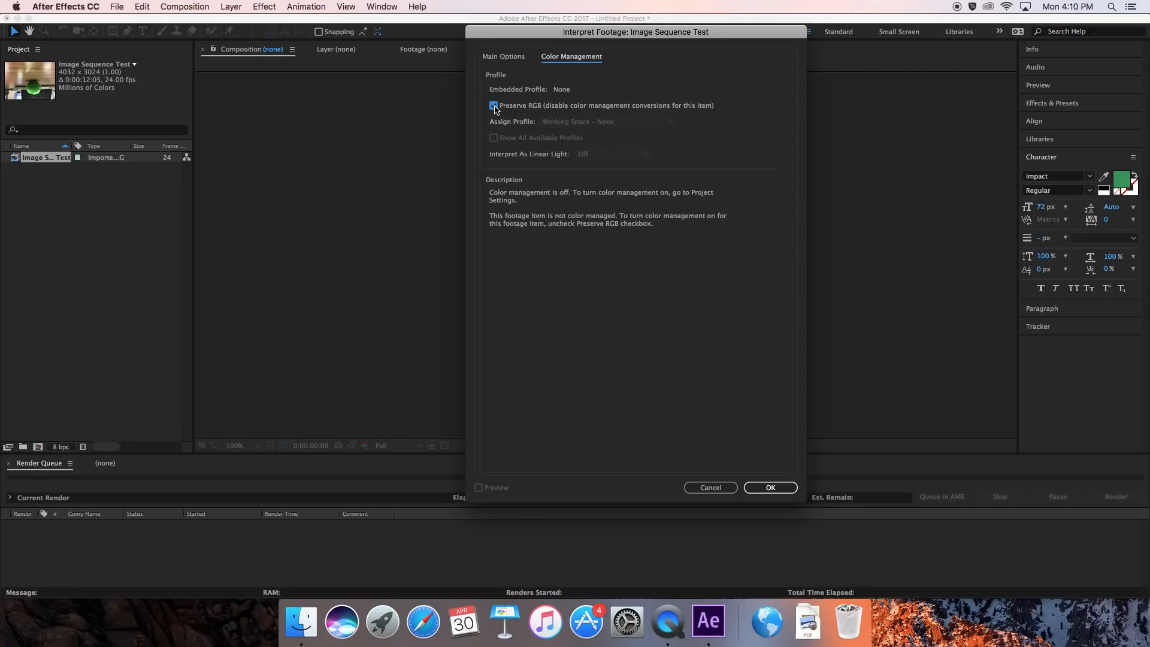
left_click(515, 59)
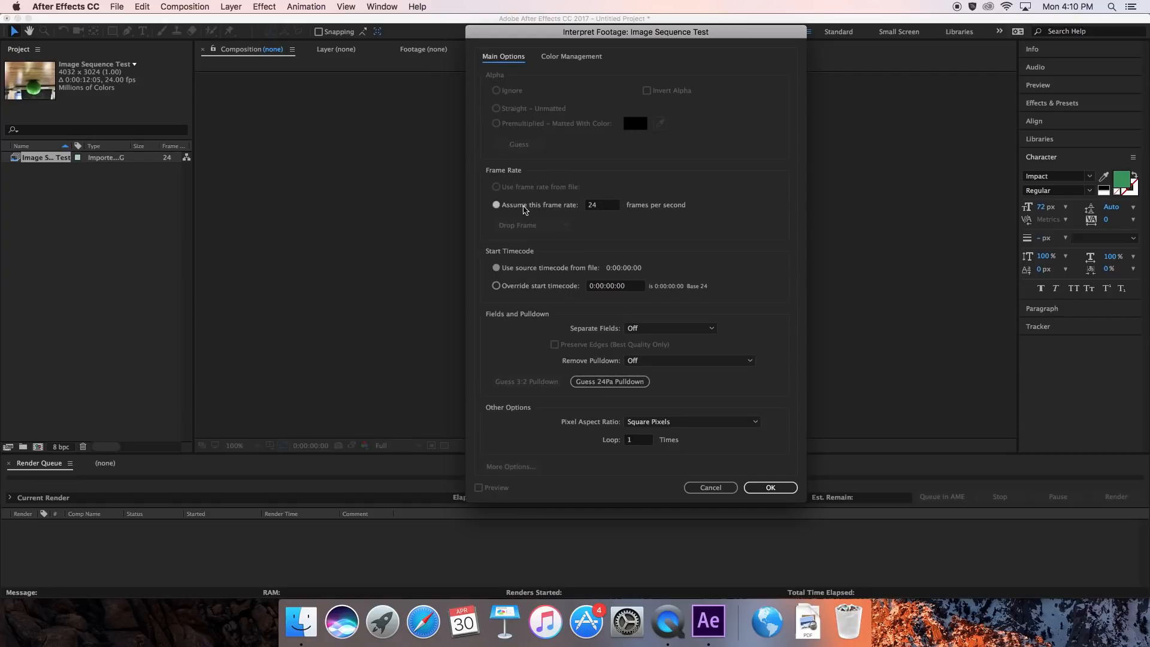
left_click(497, 205)
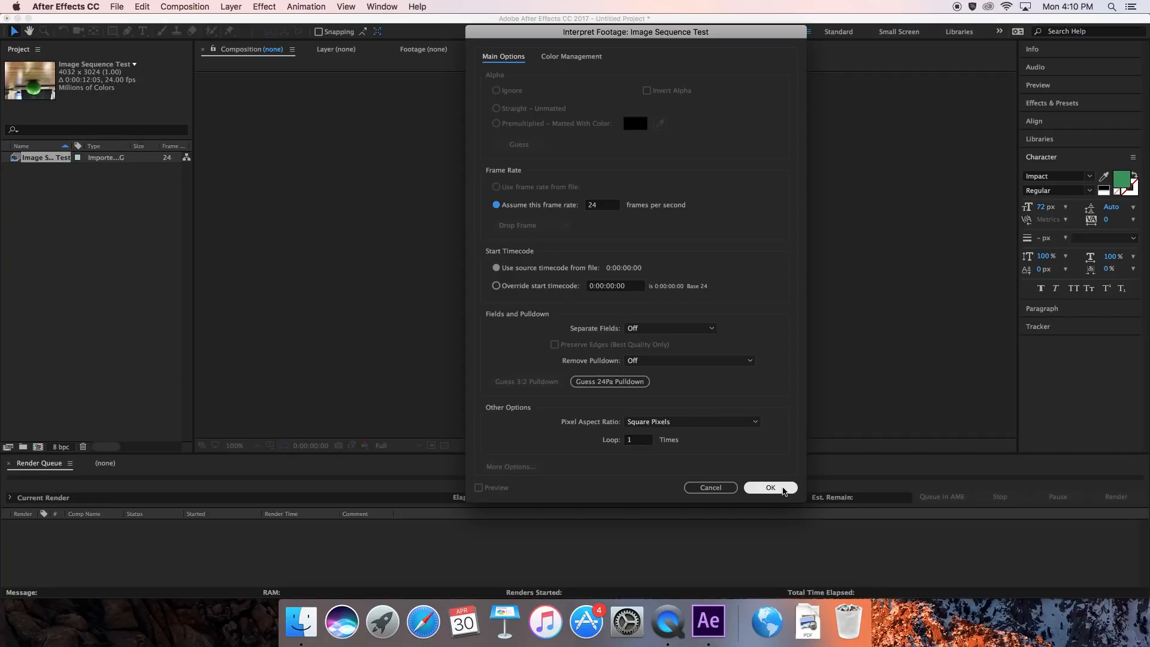
left_click(771, 487)
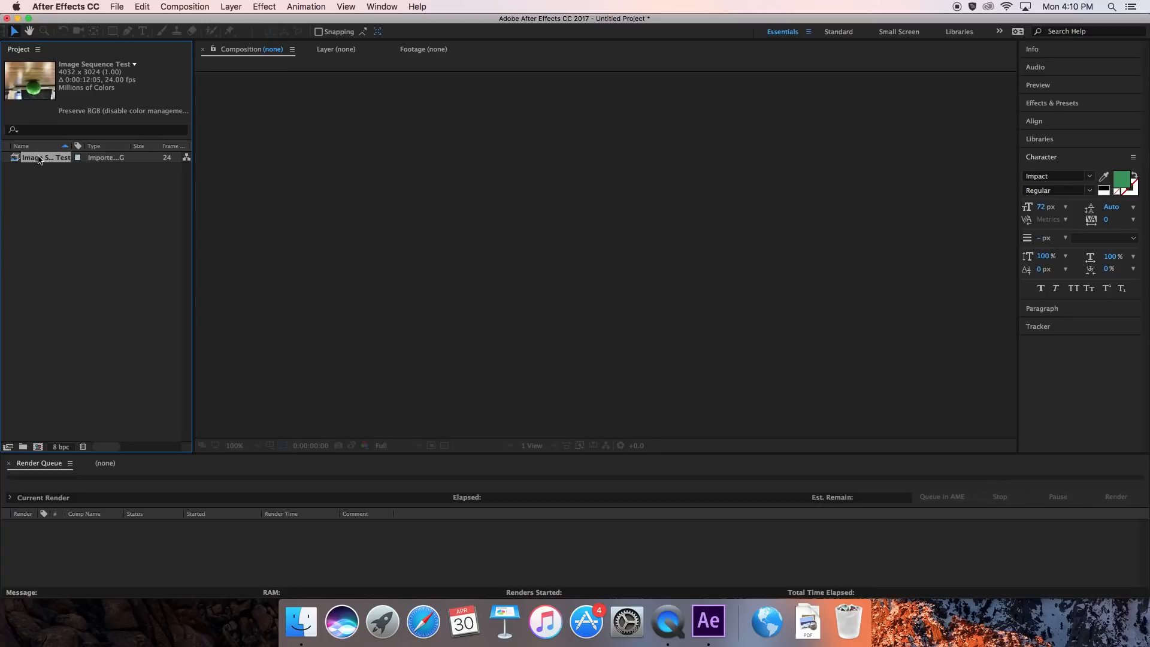
Create a composition from the Image Sequence Test footage and set the composition's width to 720 px.
left_click_drag(38, 159, 40, 451)
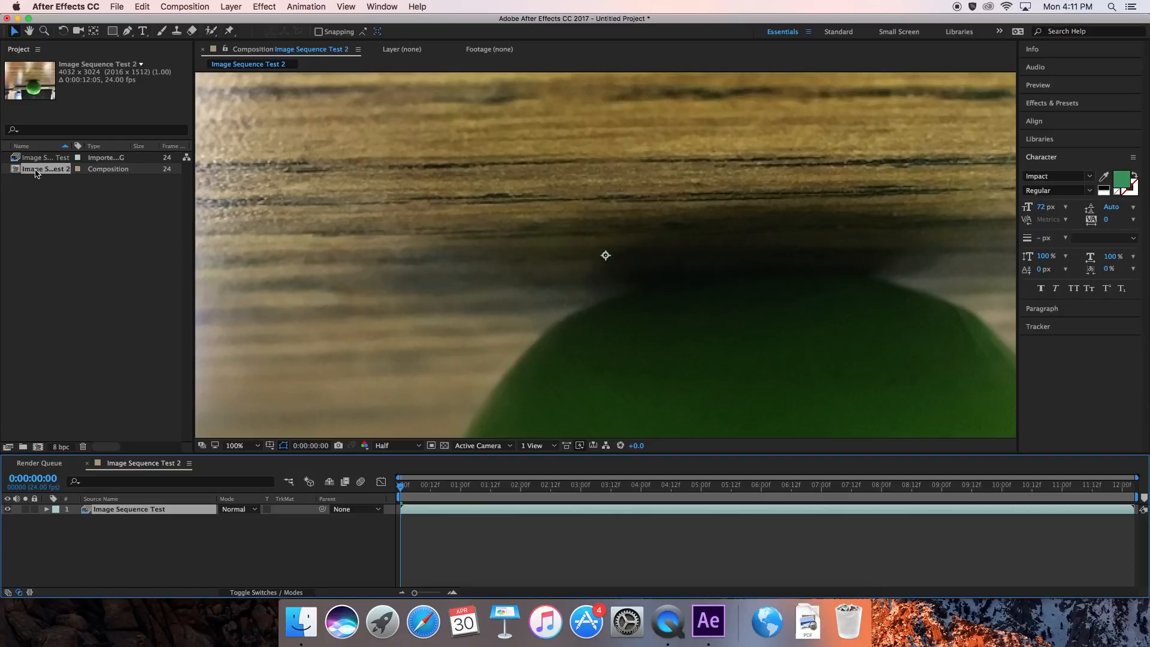
right_click(55, 174)
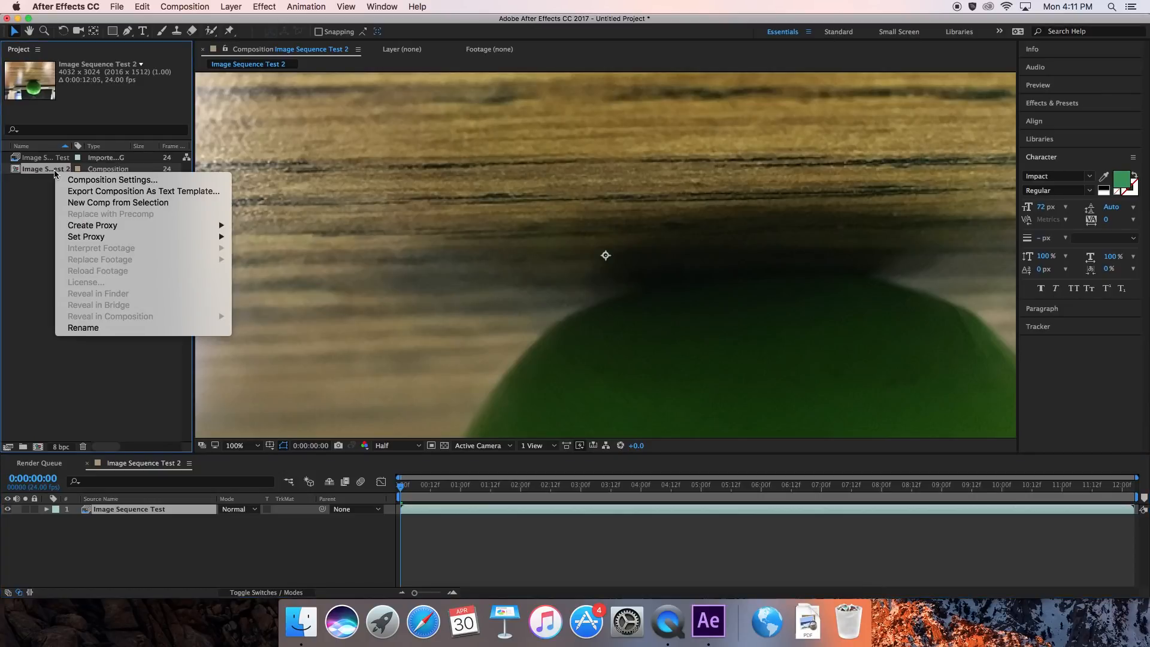
left_click(105, 181)
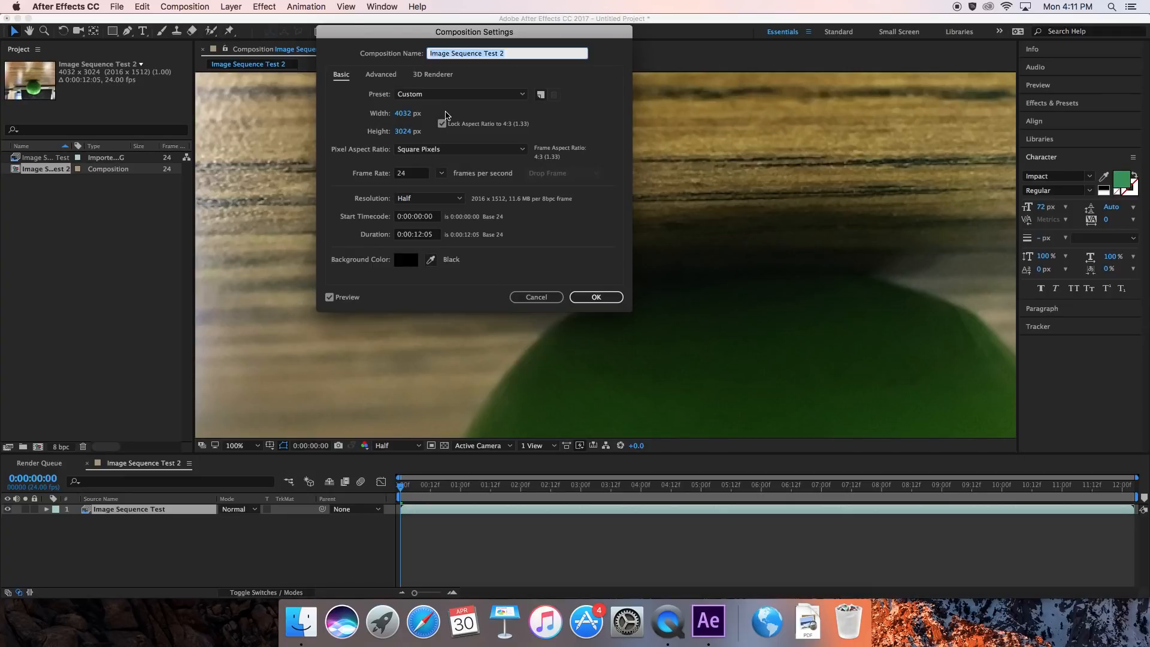
left_click(403, 113)
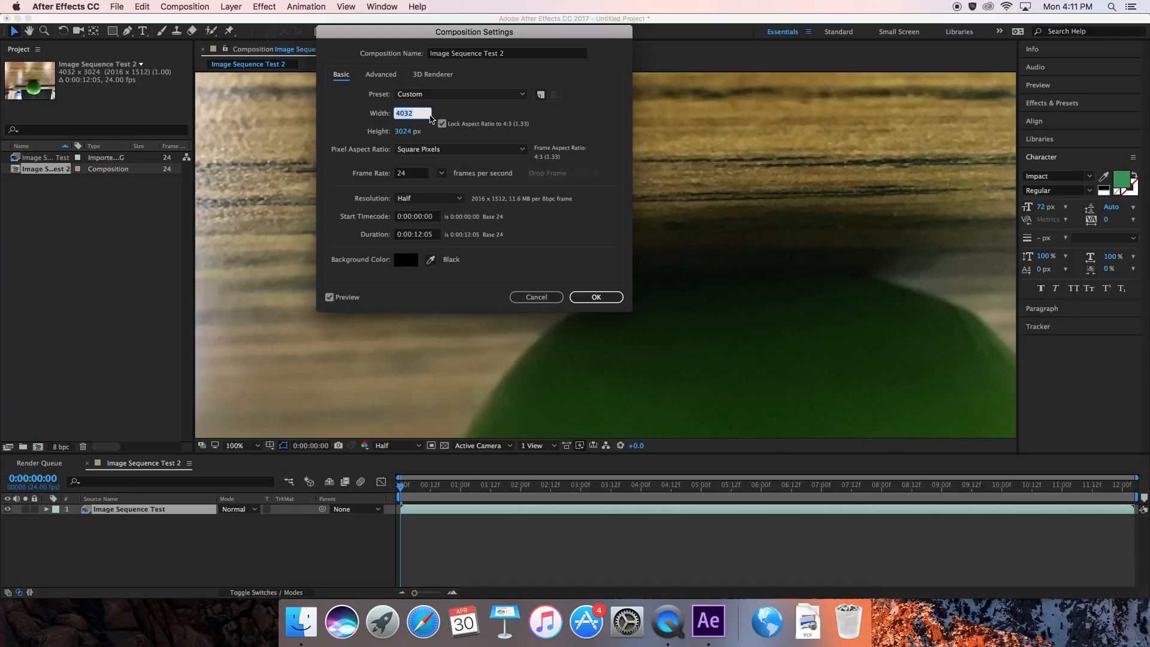
type("720")
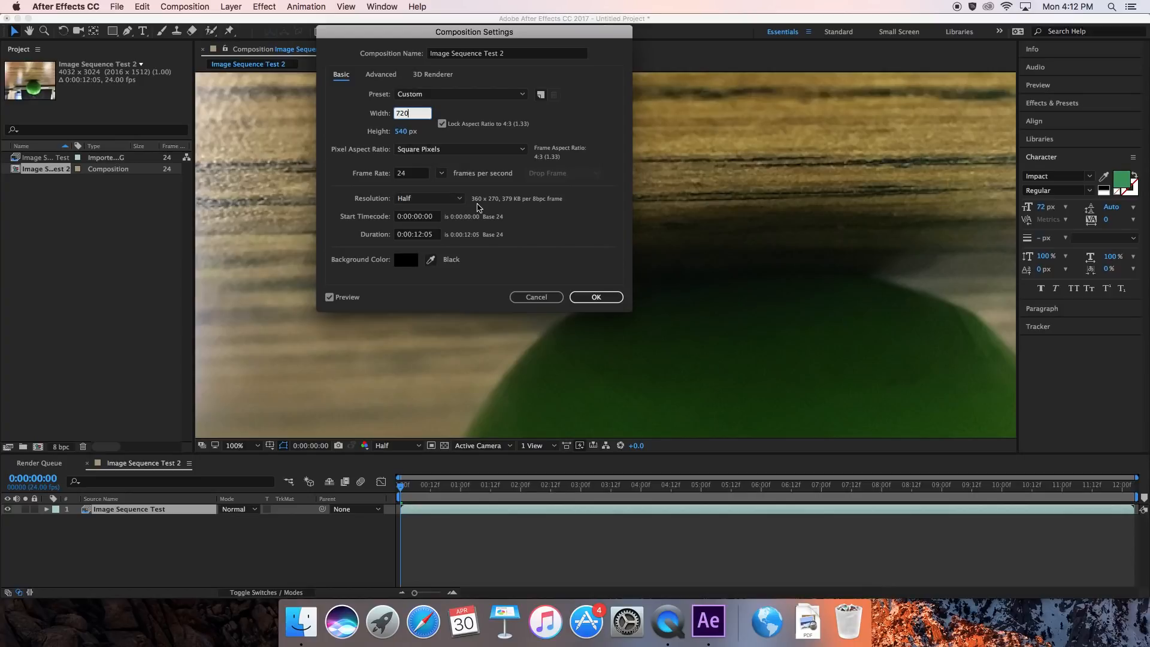
left_click(605, 297)
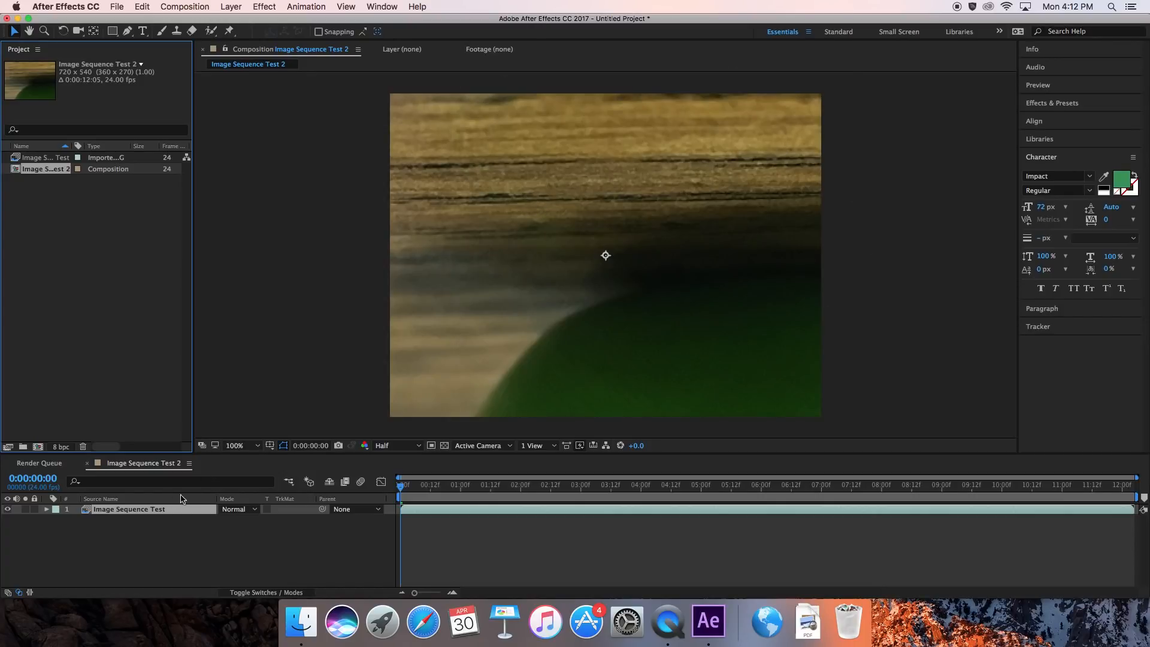
Scale the Image Sequence Test layer down to 18% so the photos fit the composition frame.
left_click(125, 514)
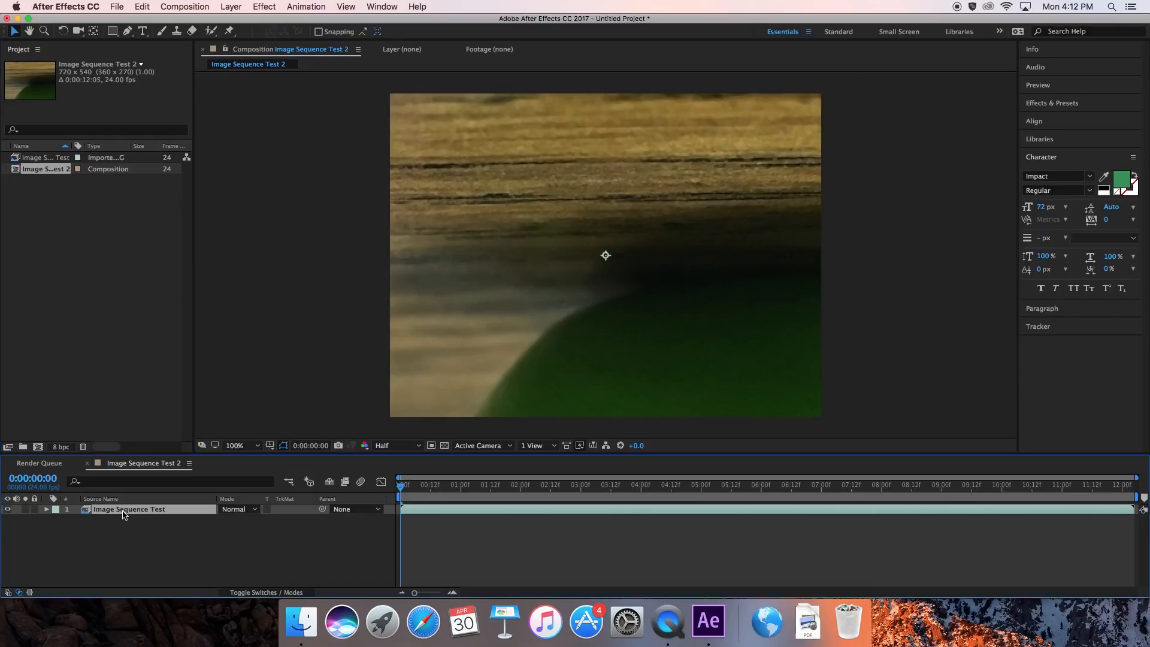
left_click(46, 509)
left_click(56, 520)
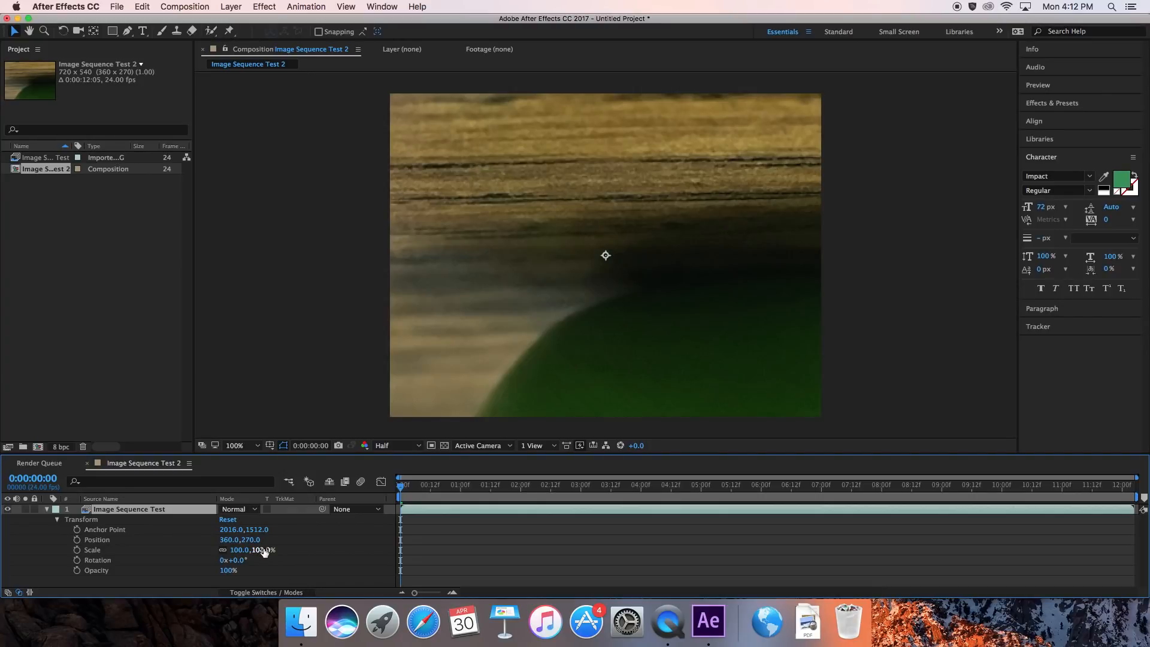
left_click_drag(264, 549, 212, 549)
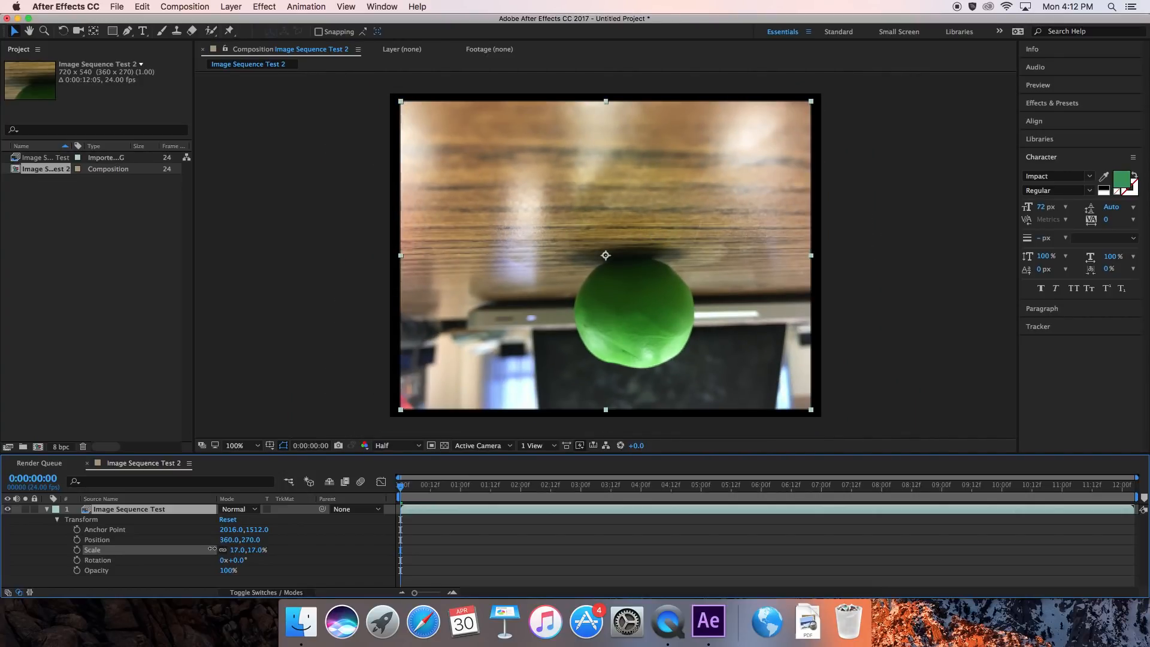
left_click_drag(212, 548, 213, 548)
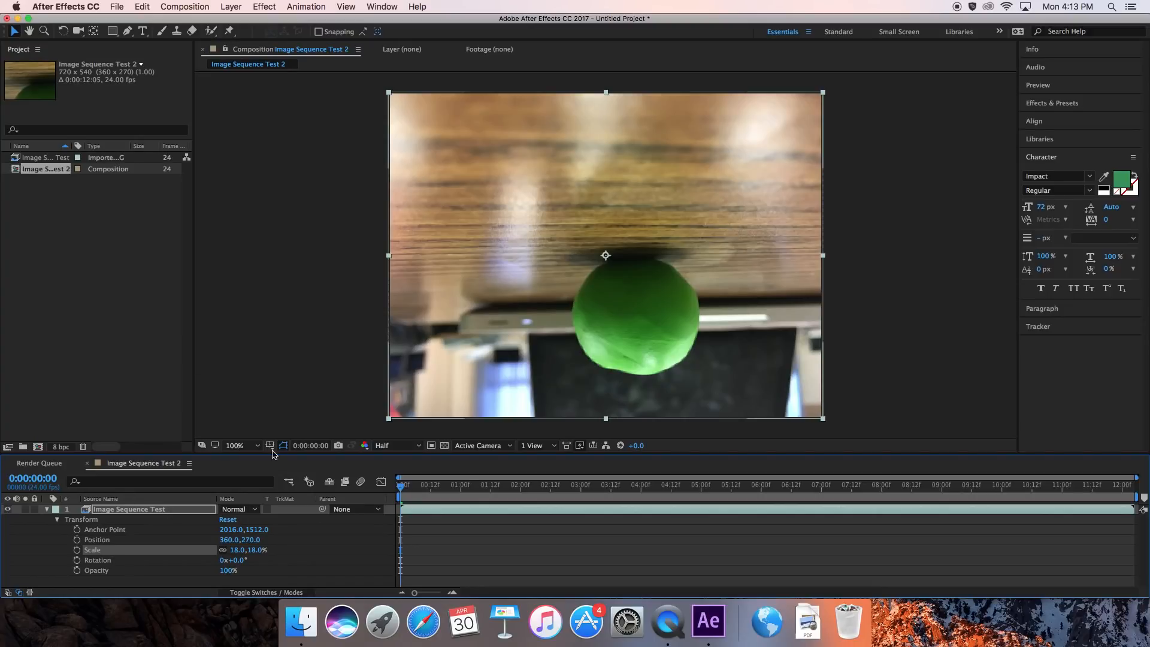
Set the Image Sequence Test layer's rotation to 180° to turn the image upright.
left_click(237, 561)
type("180")
key("Return")
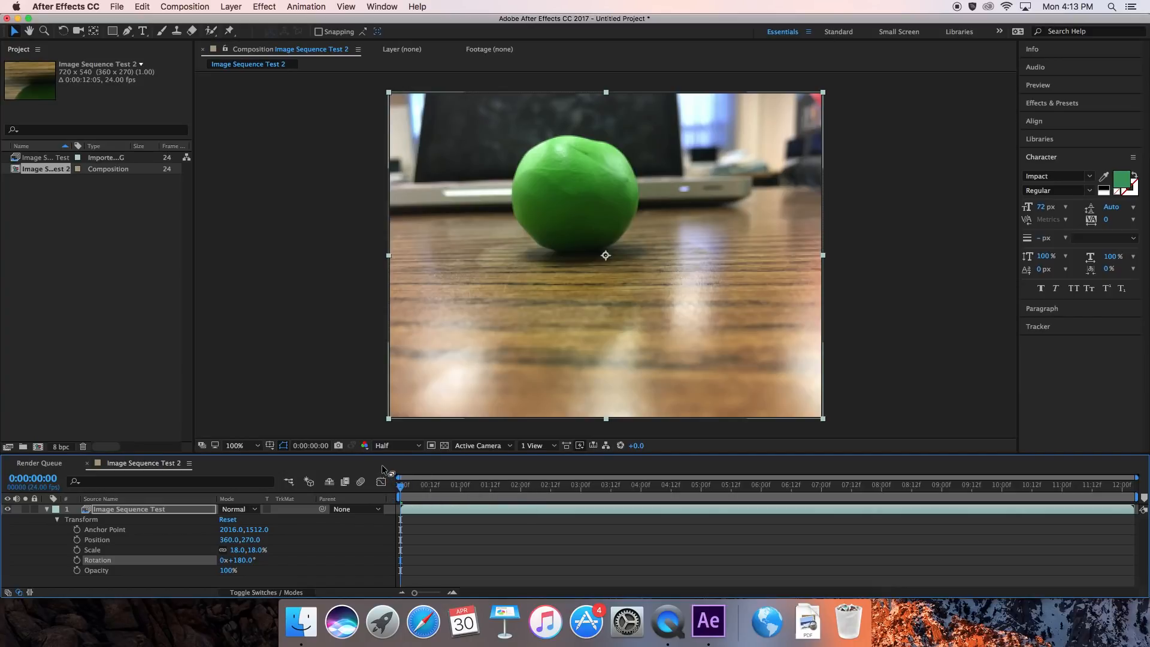
Preview the composition's playback and save the project to the Desktop as ABC_stopmotion in Adobe After Effects Project format.
key("space")
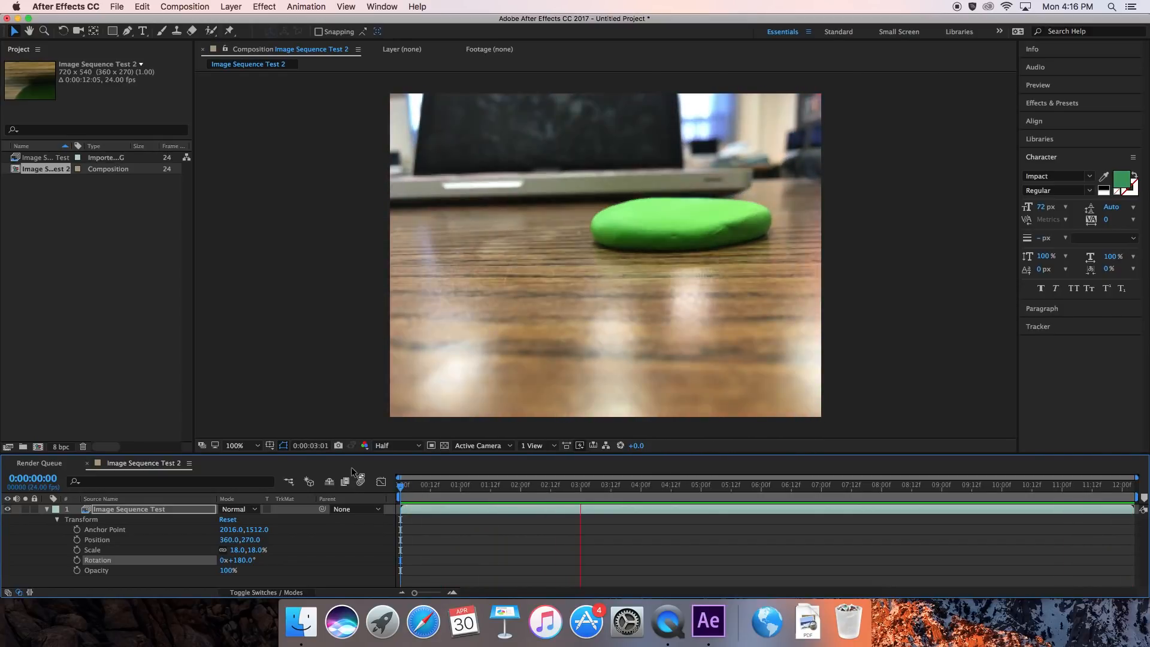
left_click(116, 8)
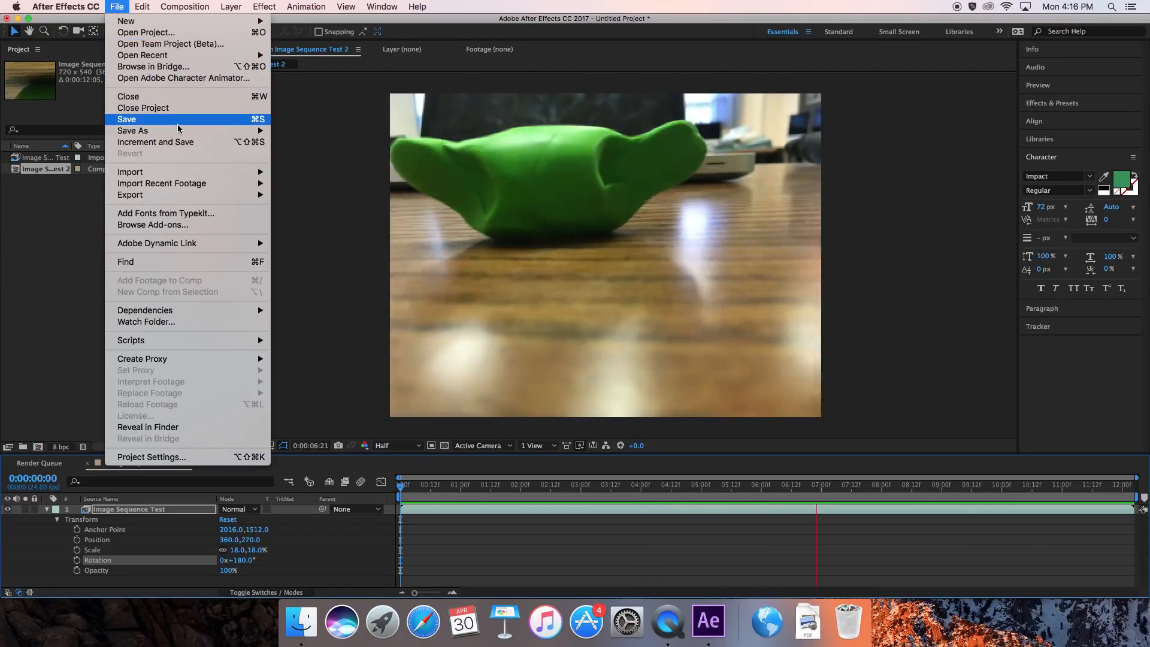
mouse_move(184, 133)
left_click(297, 131)
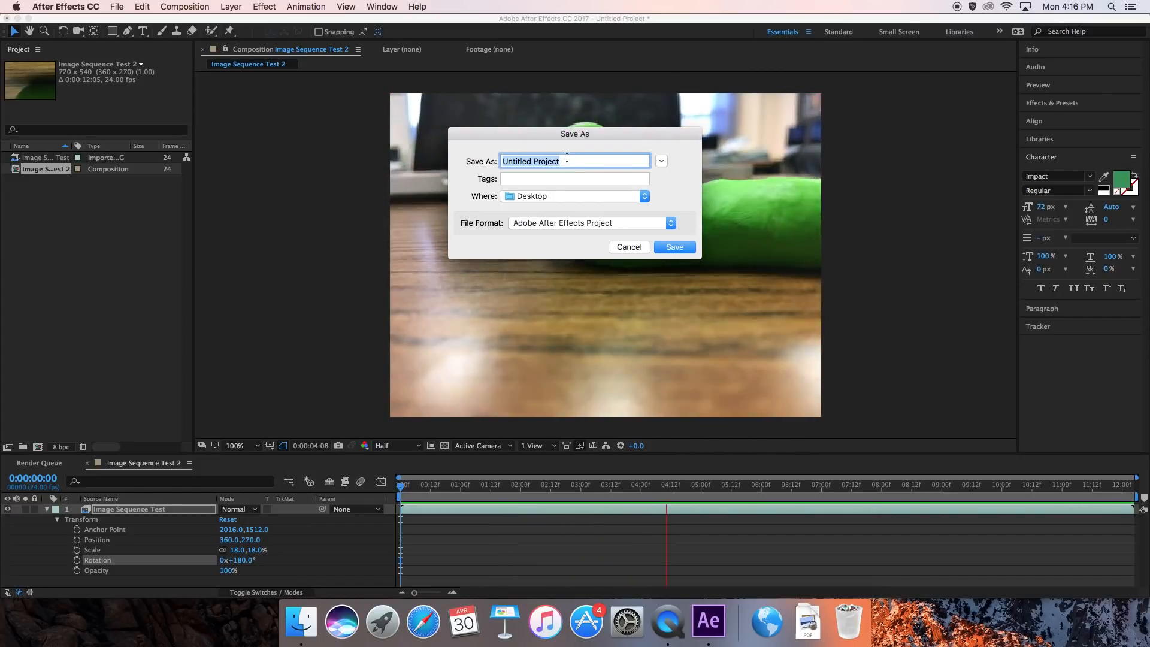
type("AB")
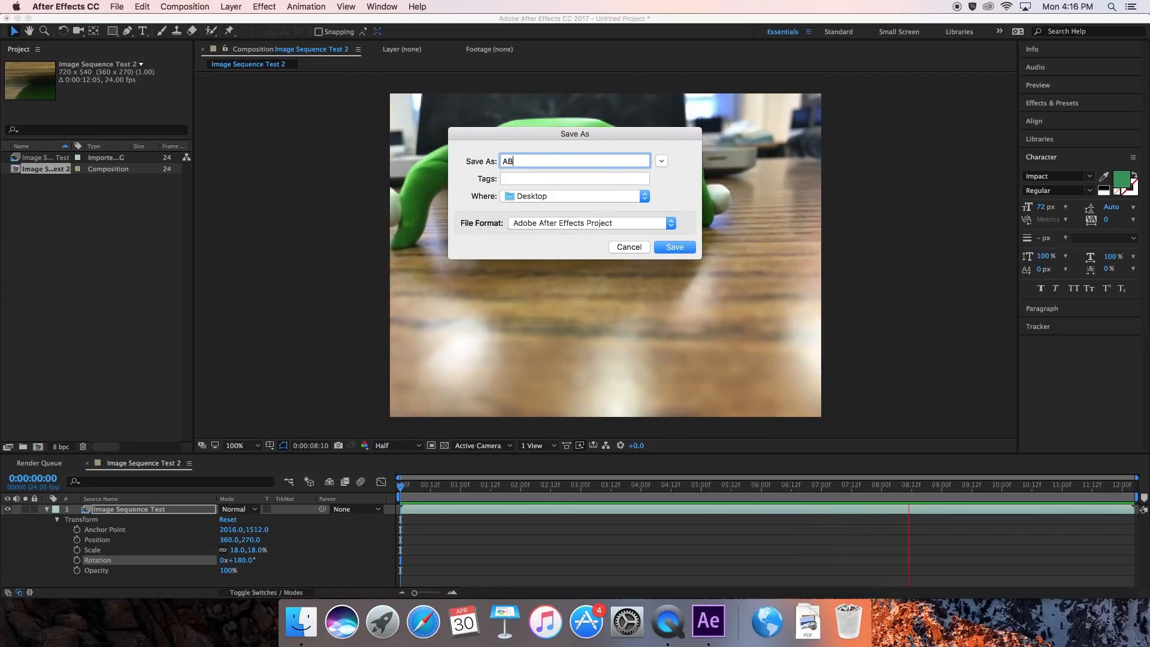
type("C")
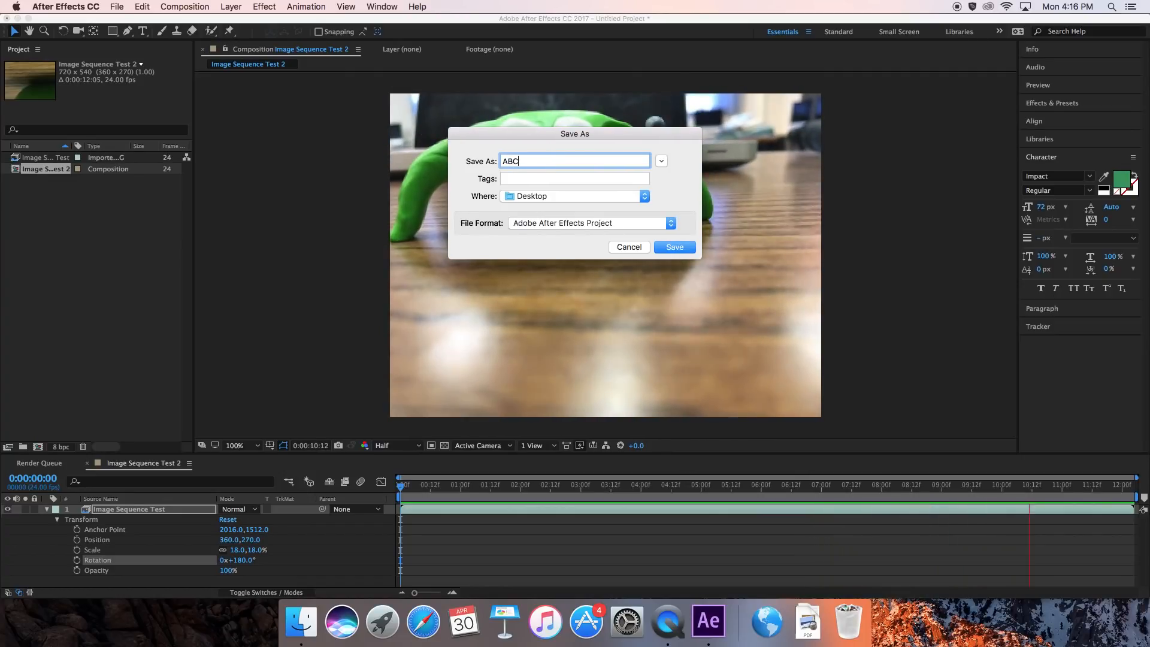
type("_")
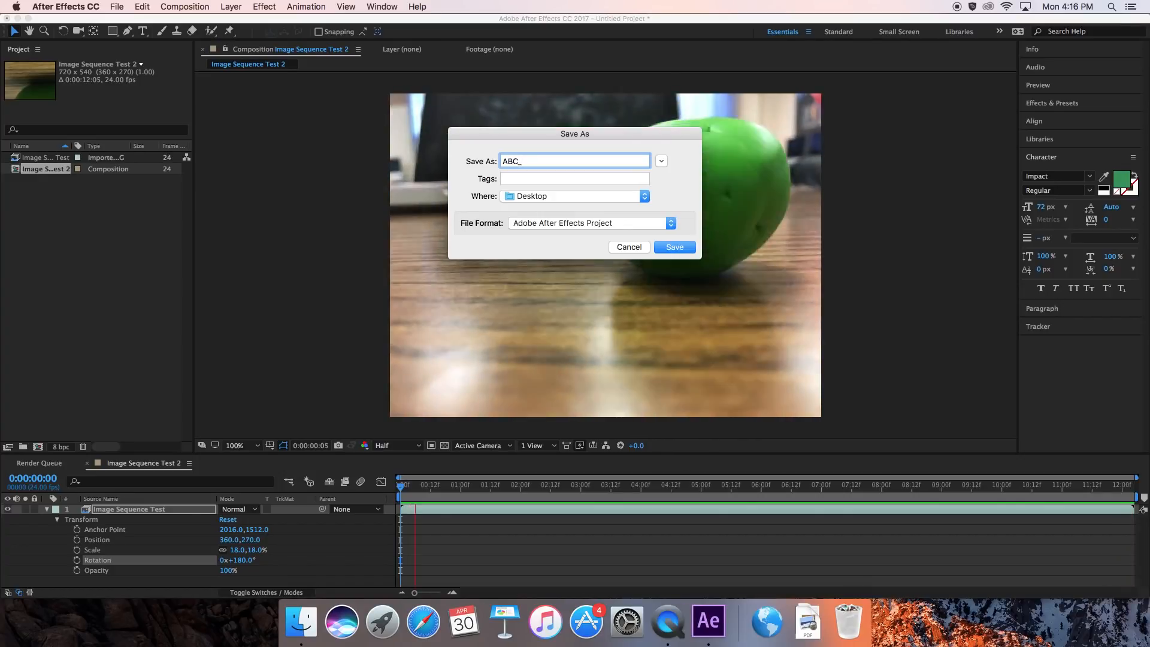
type("stopmo")
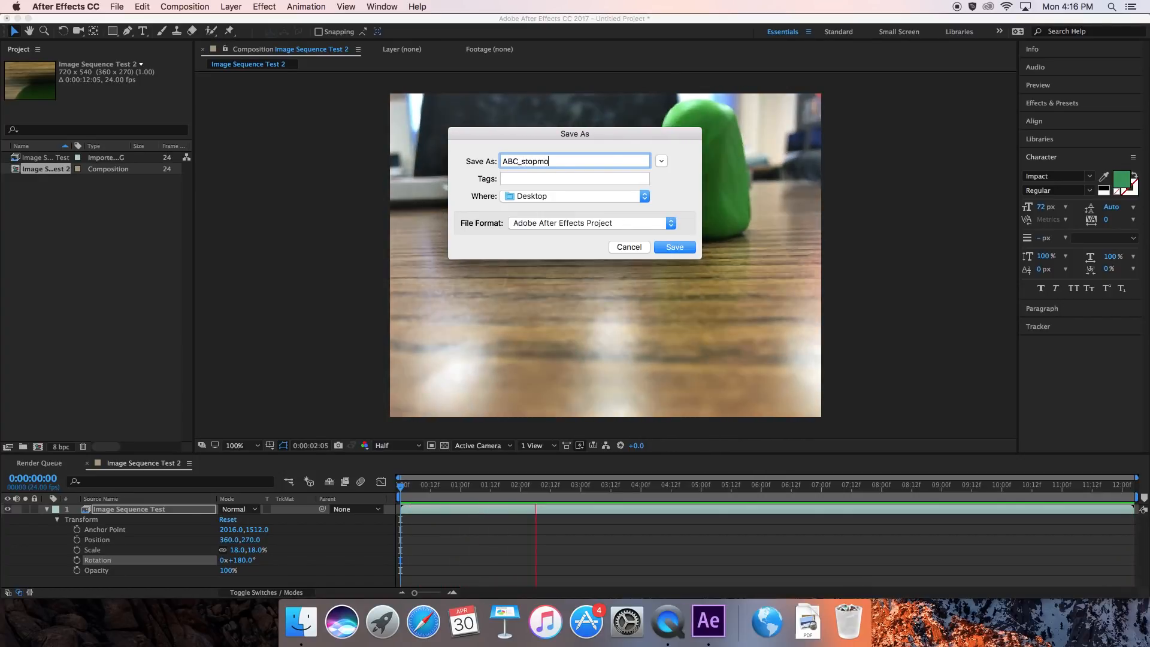
type("tion")
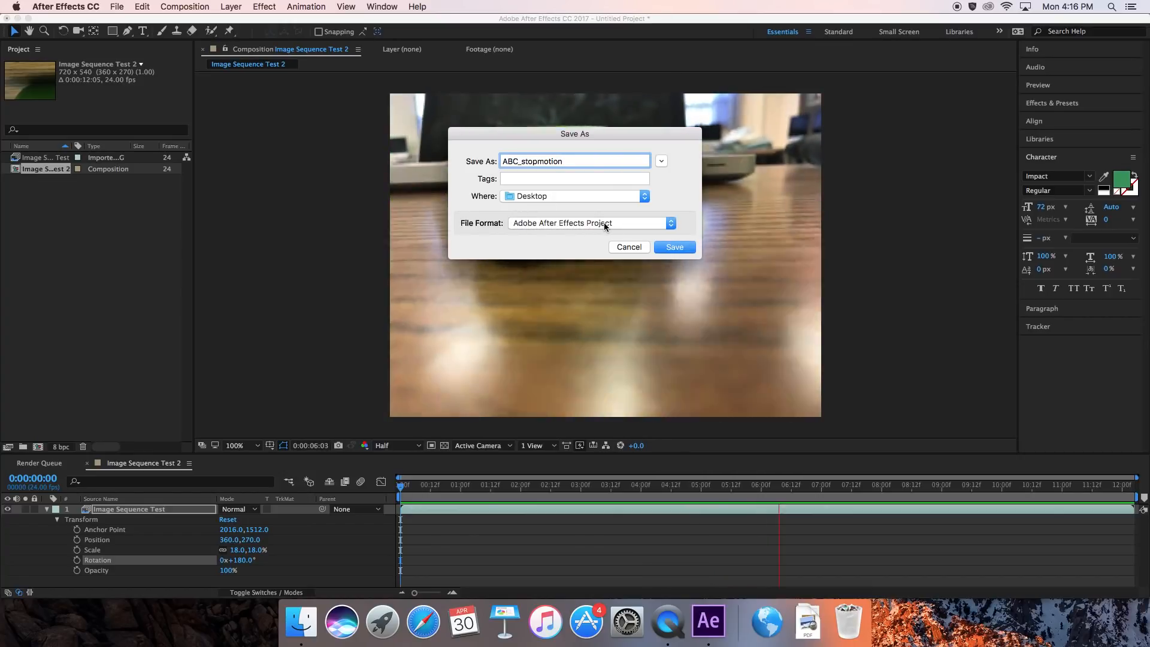
left_click(673, 246)
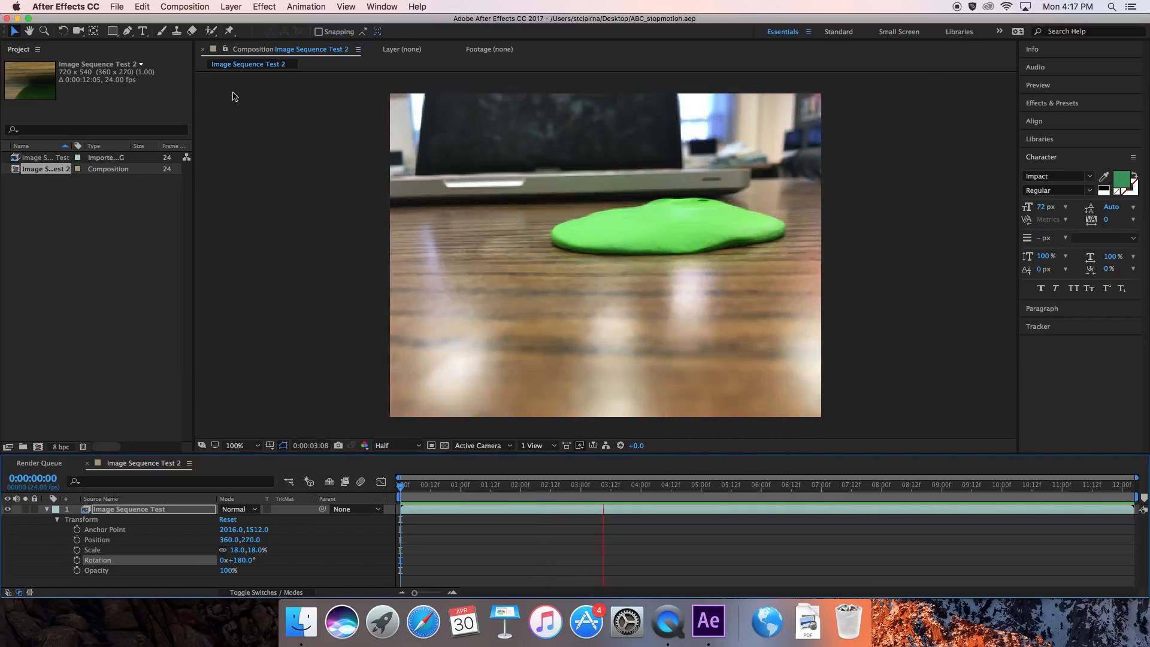
Add the Image Sequence Test 2 composition to the render queue.
left_click(118, 8)
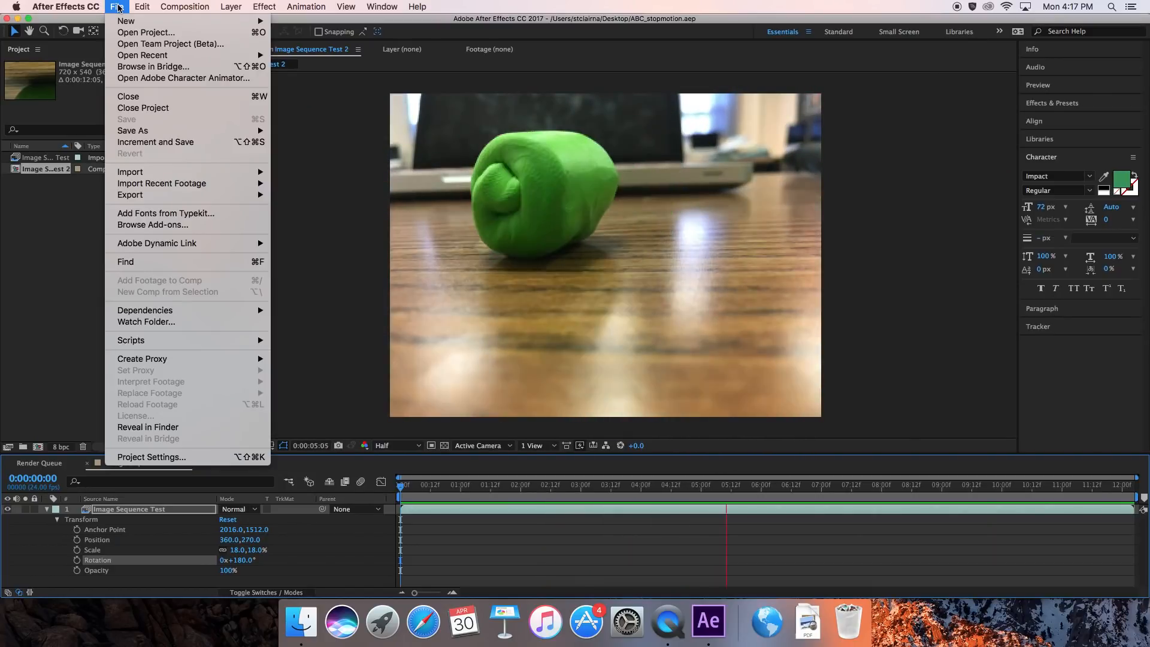
mouse_move(228, 198)
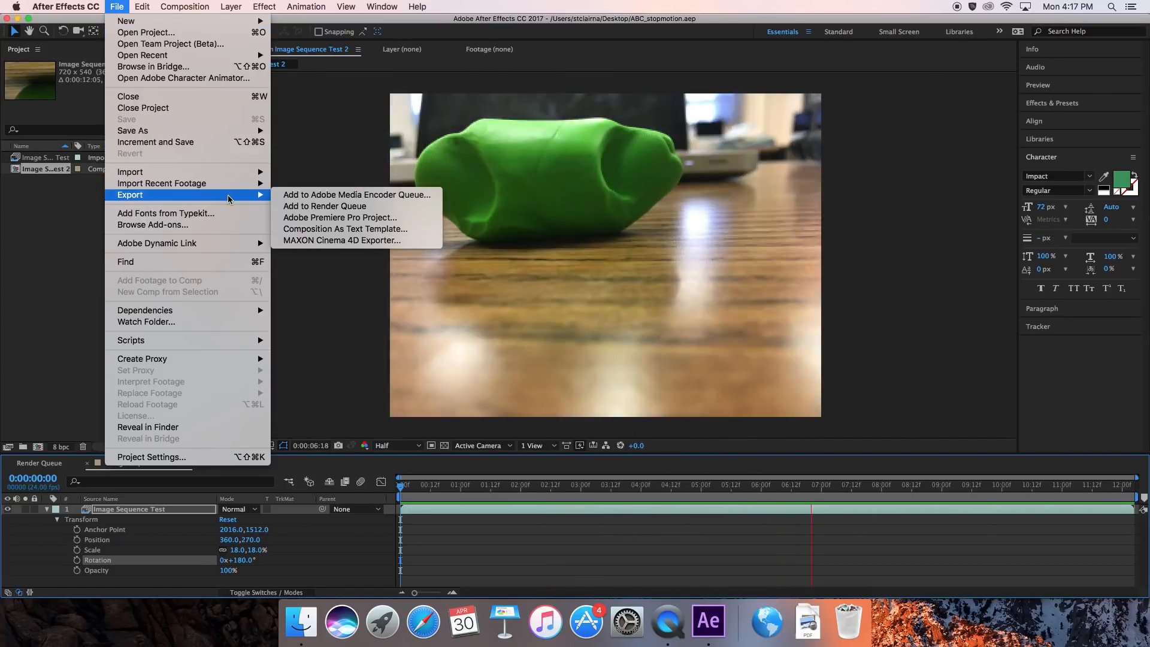
left_click(306, 208)
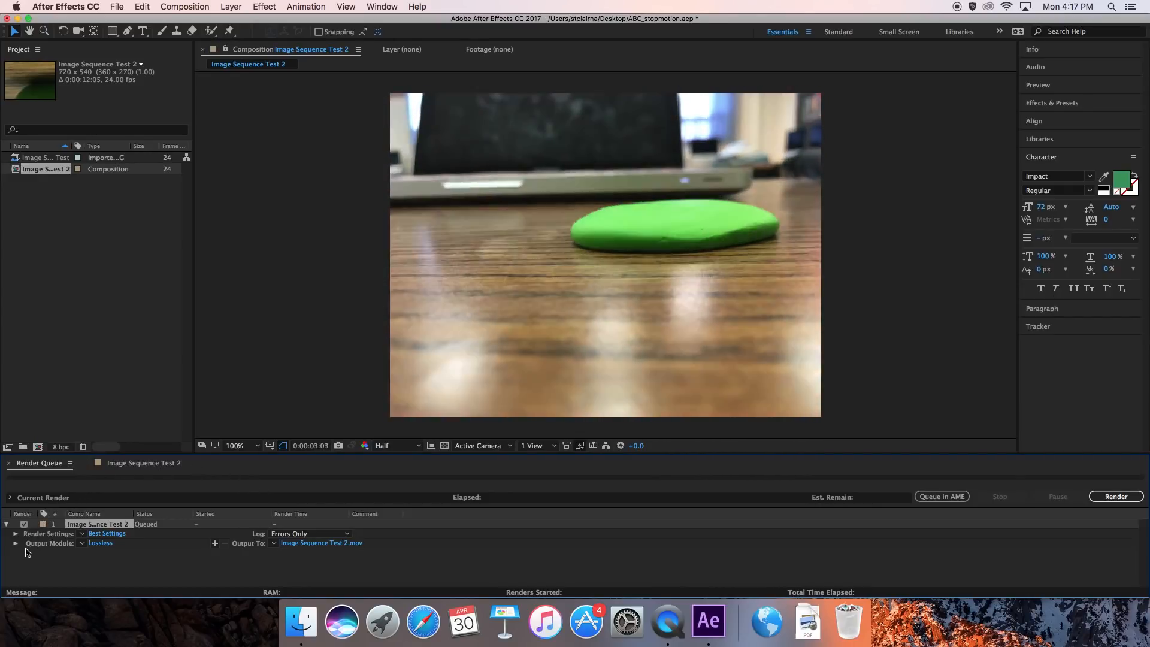
Set the queued render's QuickTime video codec to H.264 in its output module settings.
left_click(106, 545)
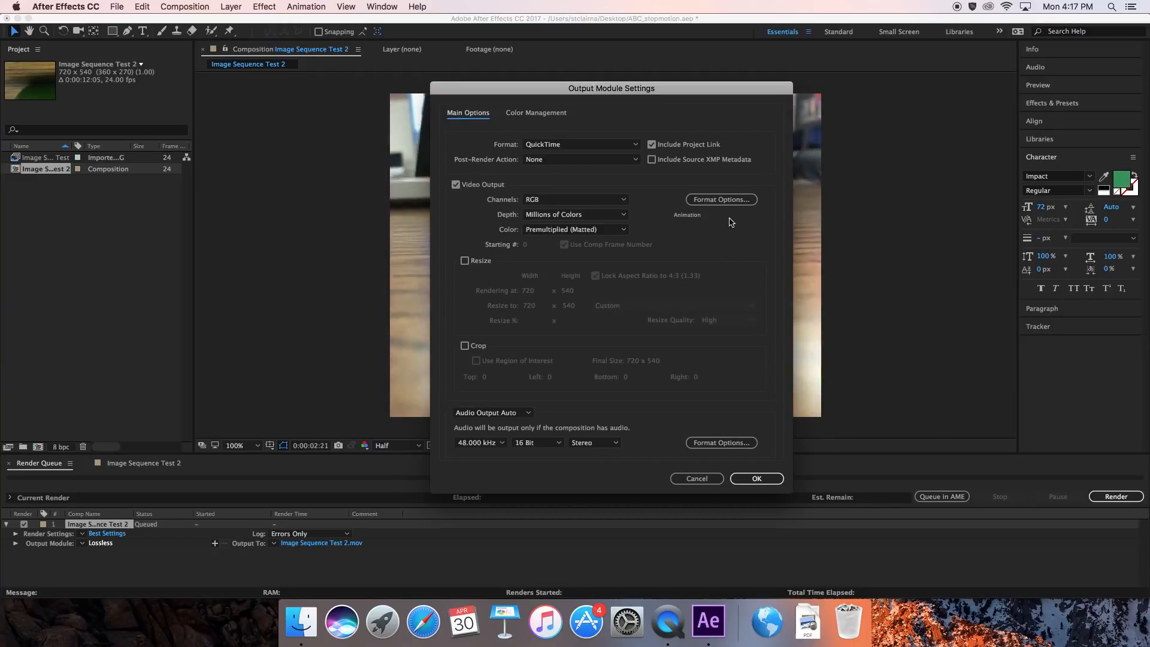
left_click(725, 201)
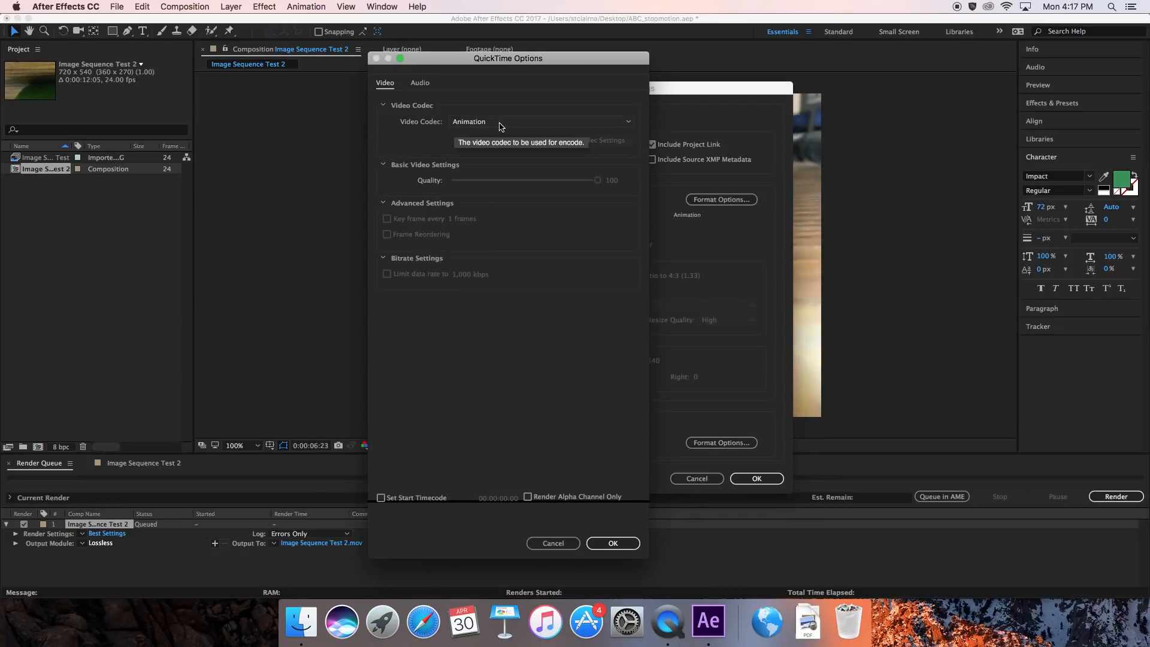
left_click(628, 124)
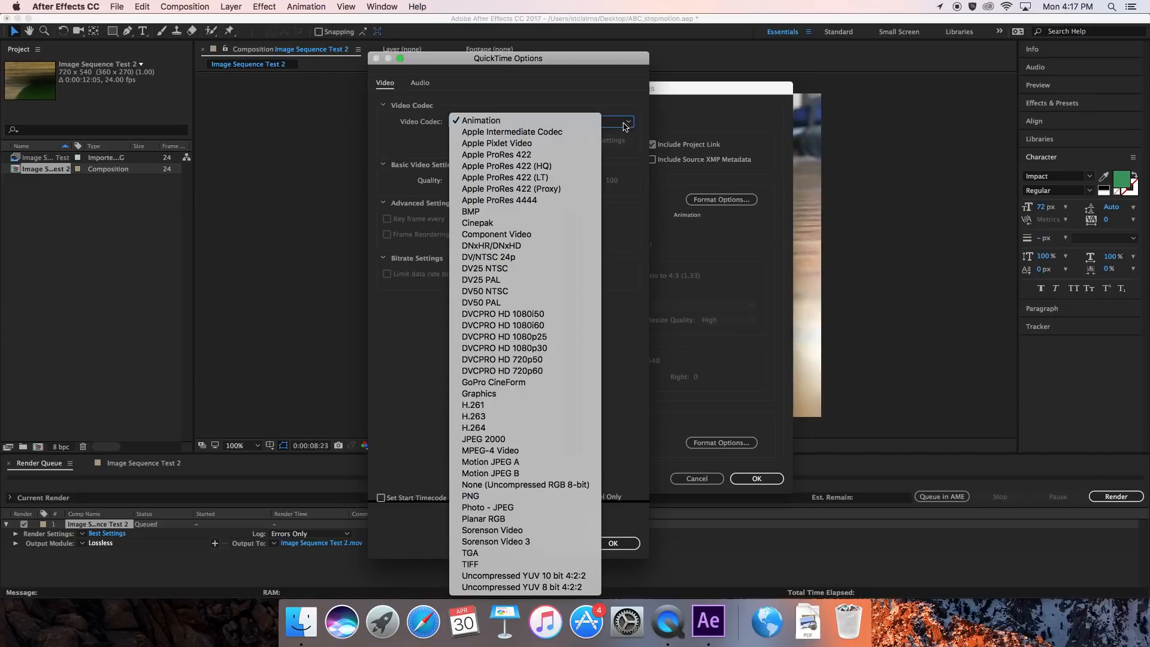
left_click(495, 429)
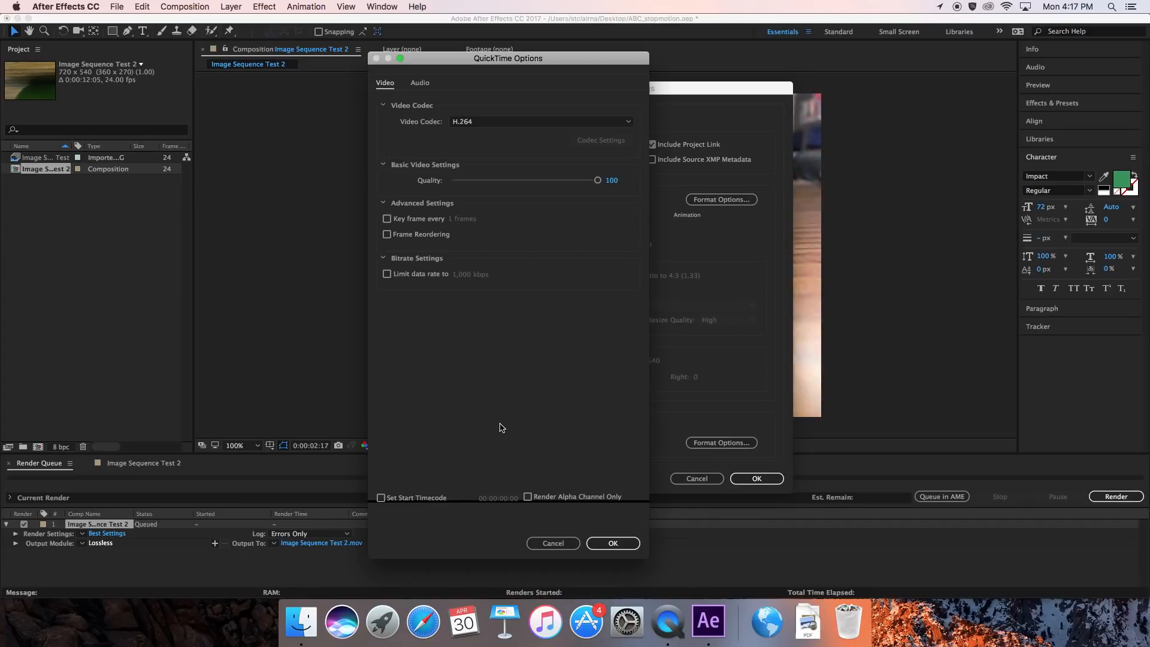
left_click(612, 544)
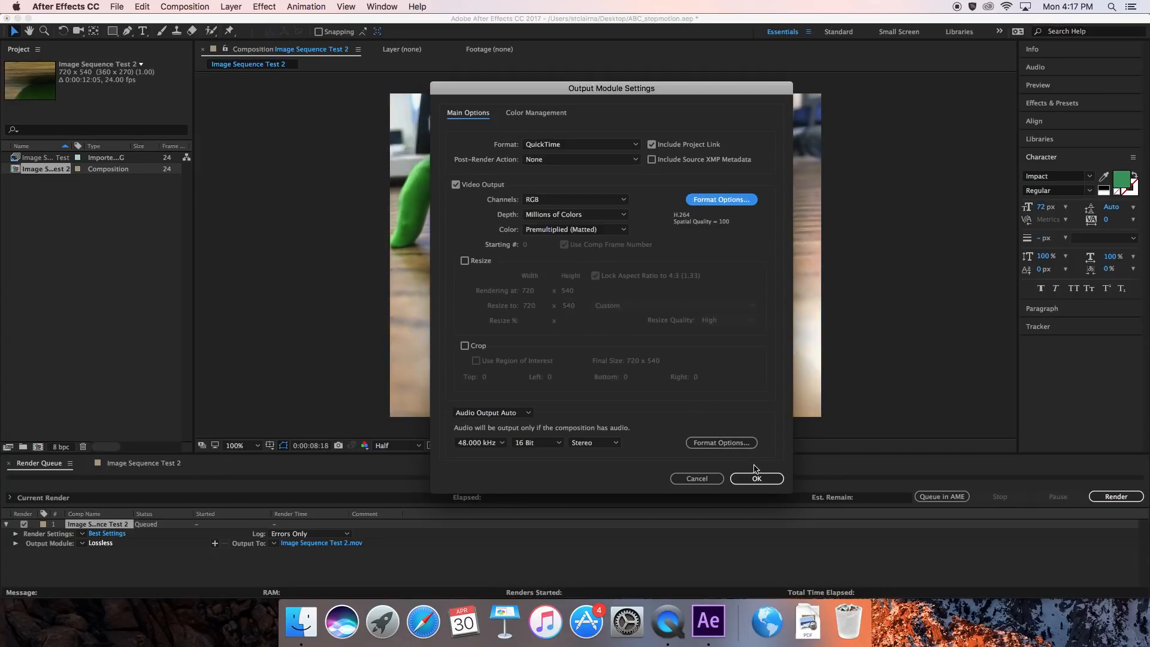
left_click(771, 478)
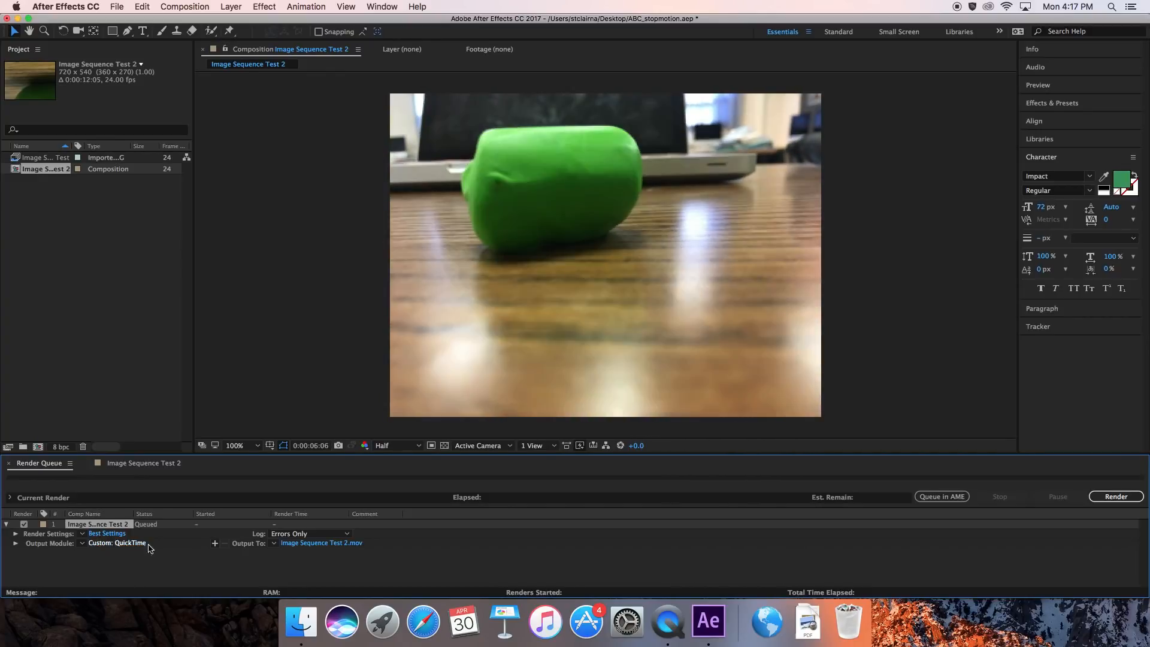
Set the output movie's name to ABC_stopmotion on the Desktop and render the queued composition.
left_click(317, 544)
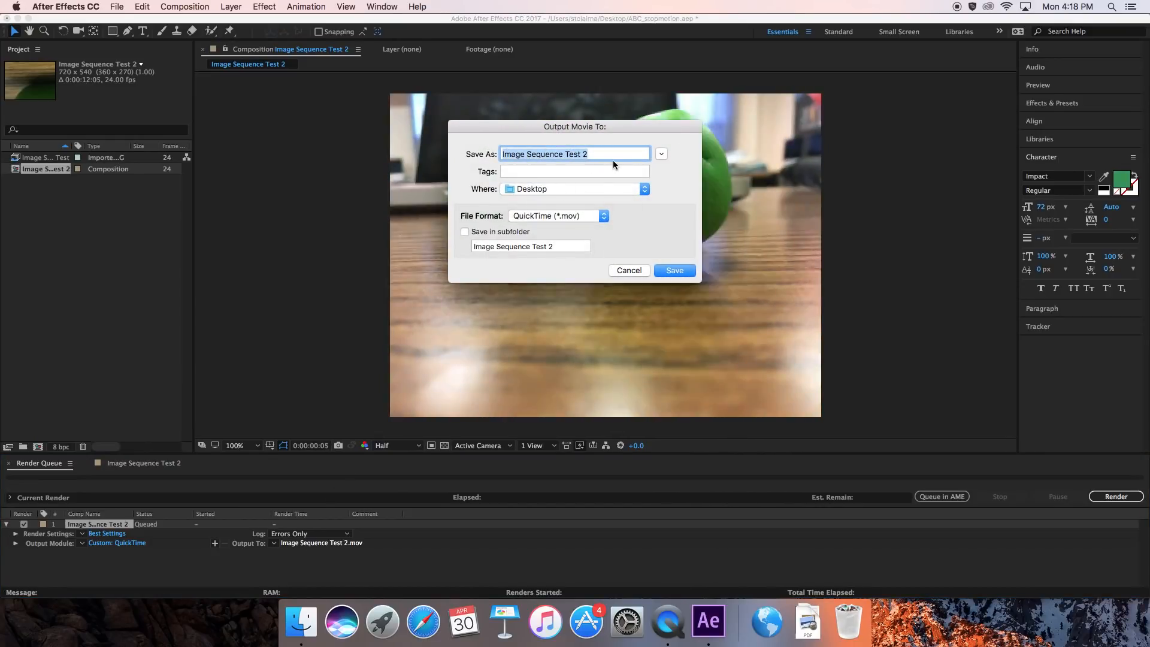
type("AB")
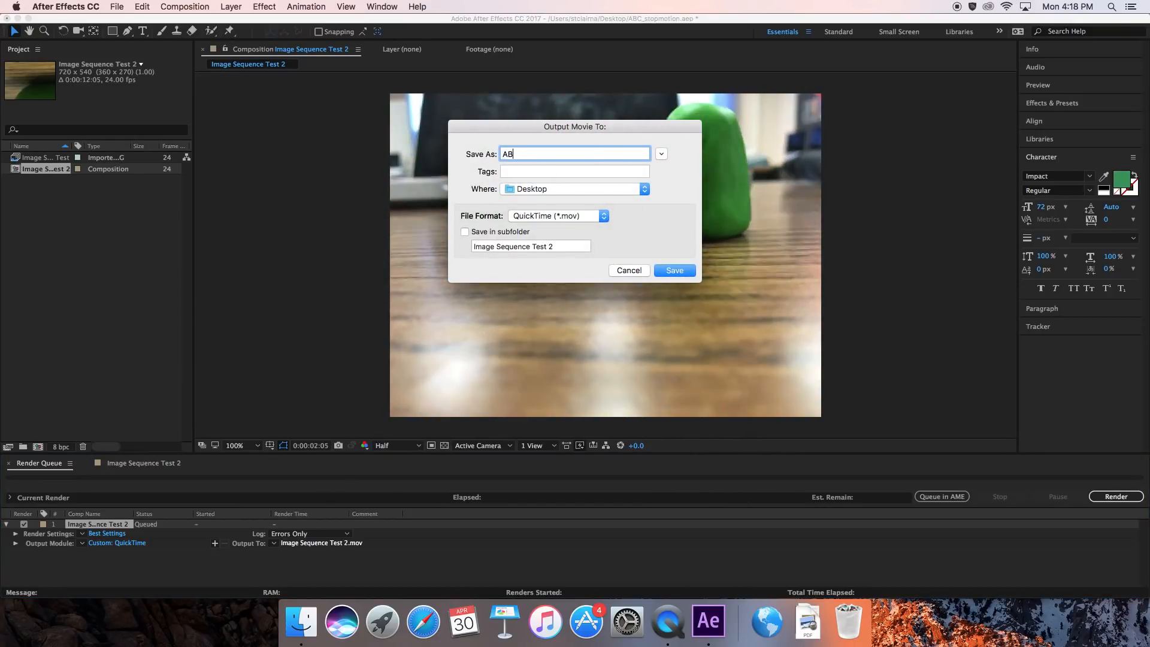
type("C_stopmotion")
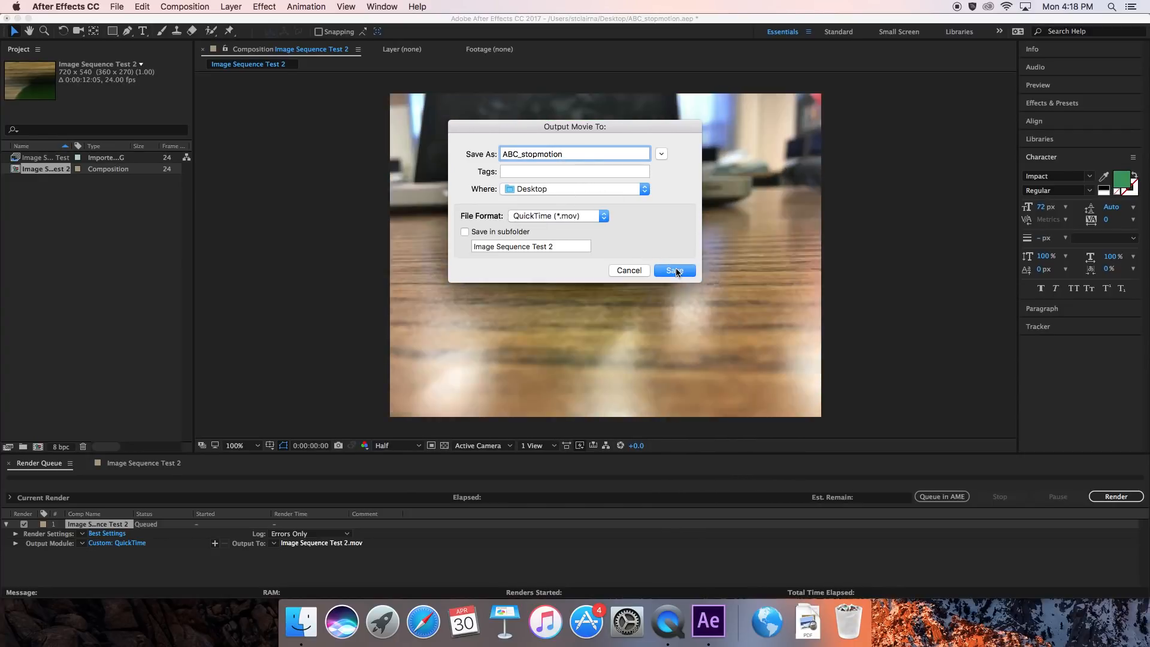
left_click(675, 270)
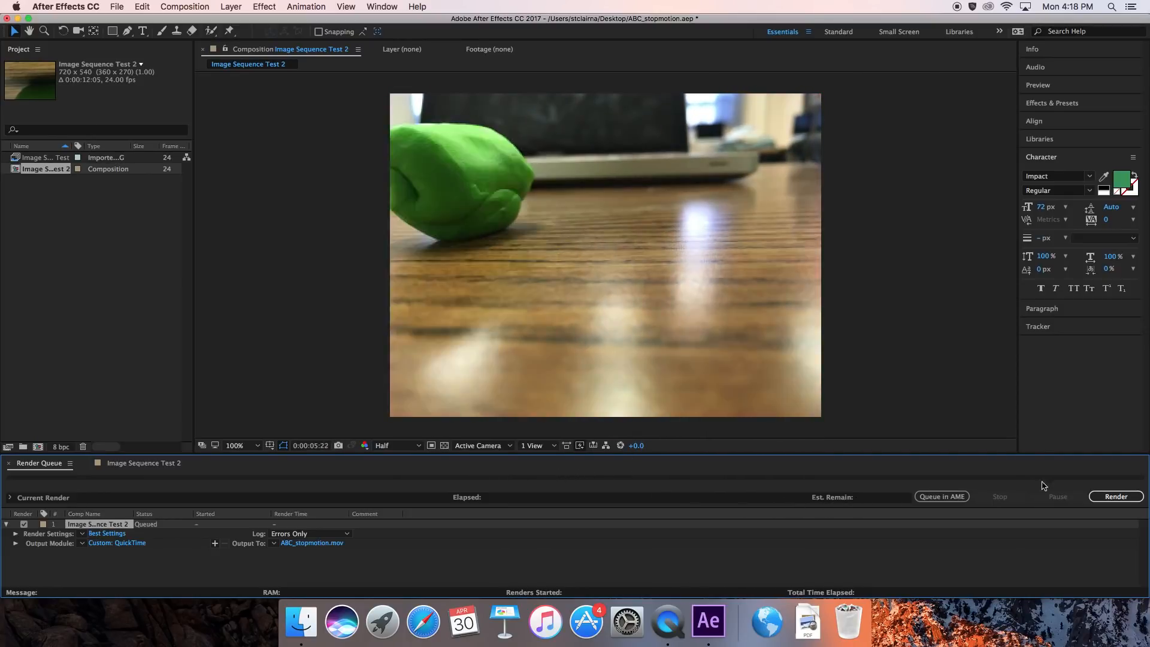
left_click(1115, 496)
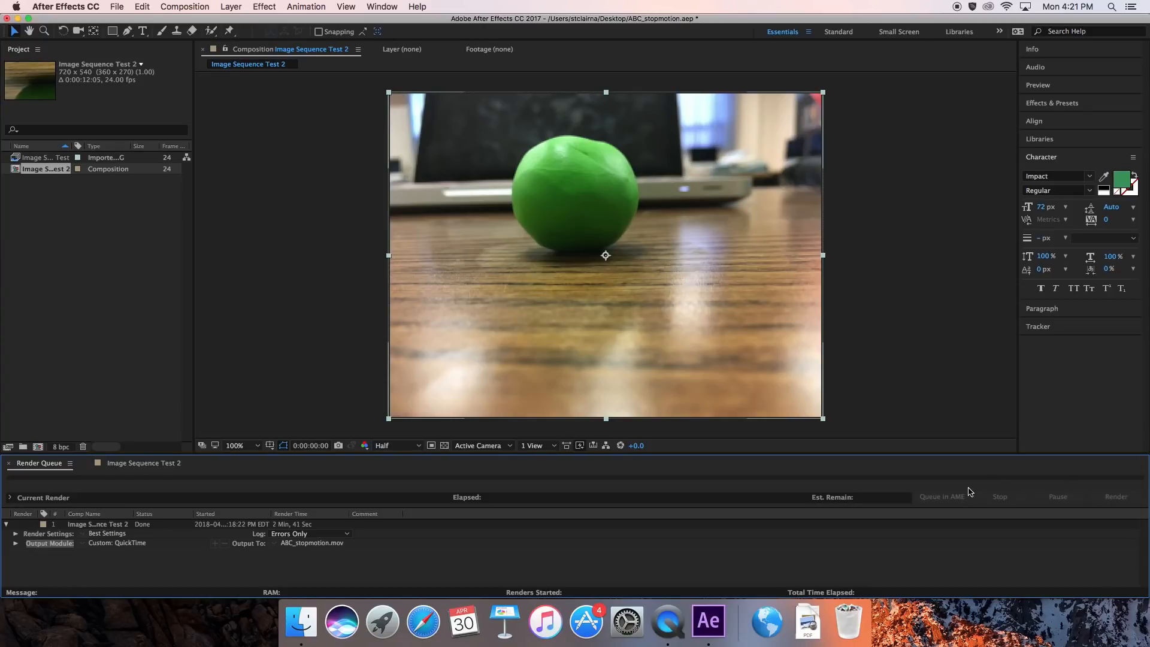
Minimize After Effects, play the rendered ABC_stopmotion.mov from the desktop in QuickTime Player, and close the movie.
left_click(18, 19)
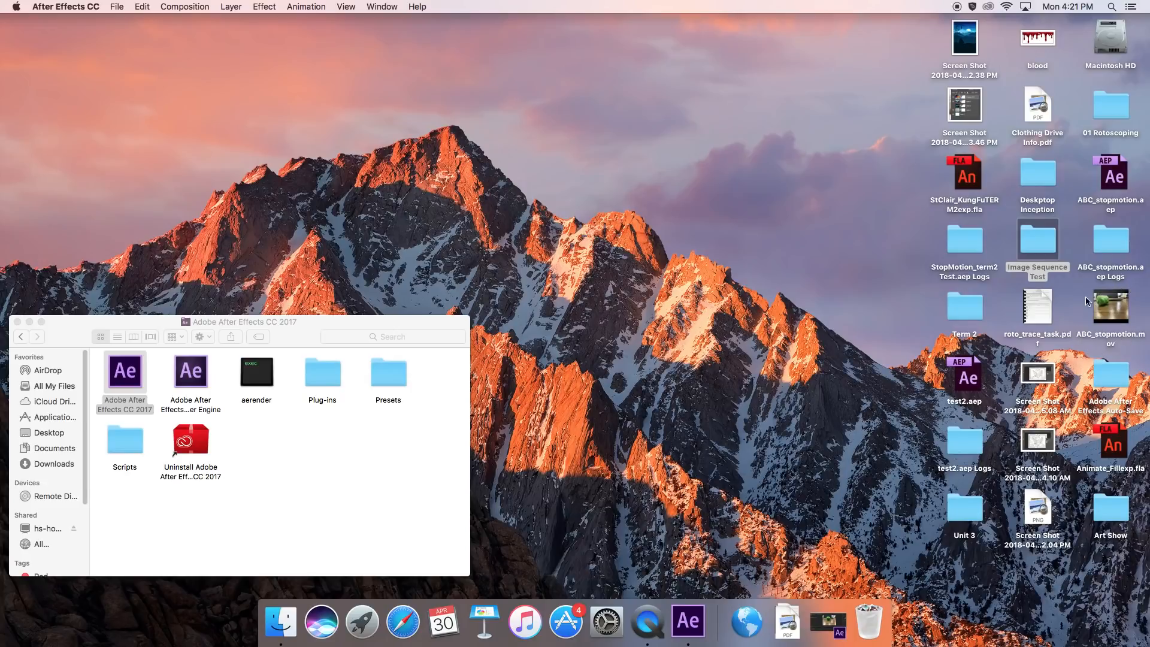
left_click(1116, 321)
double_click(1116, 321)
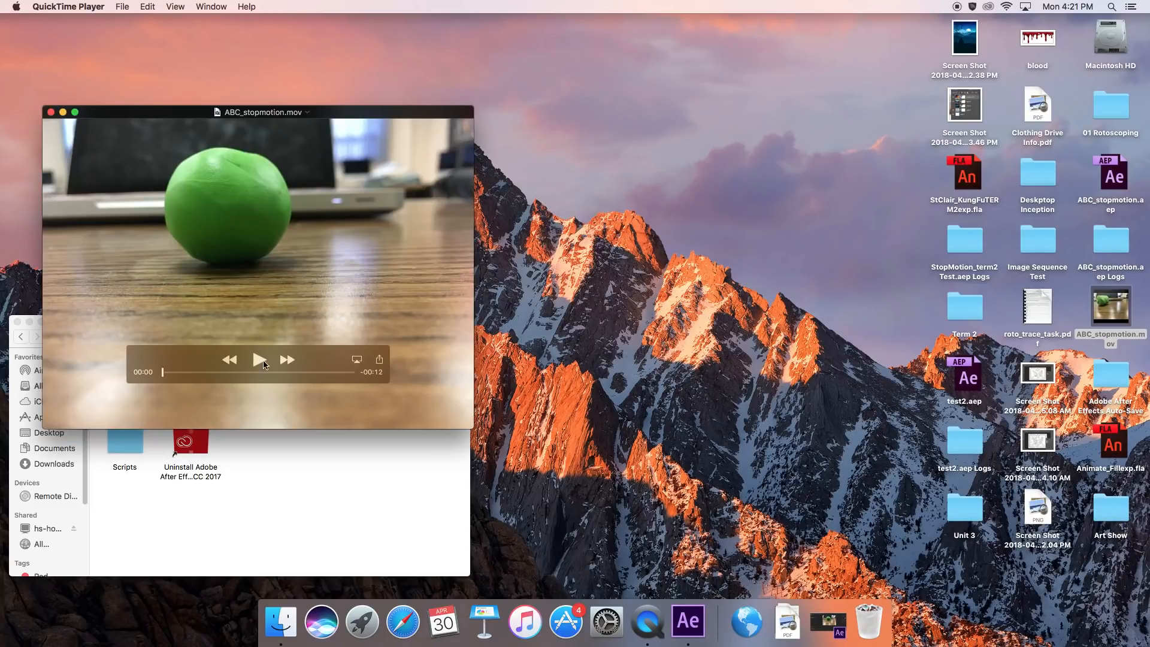
left_click(260, 360)
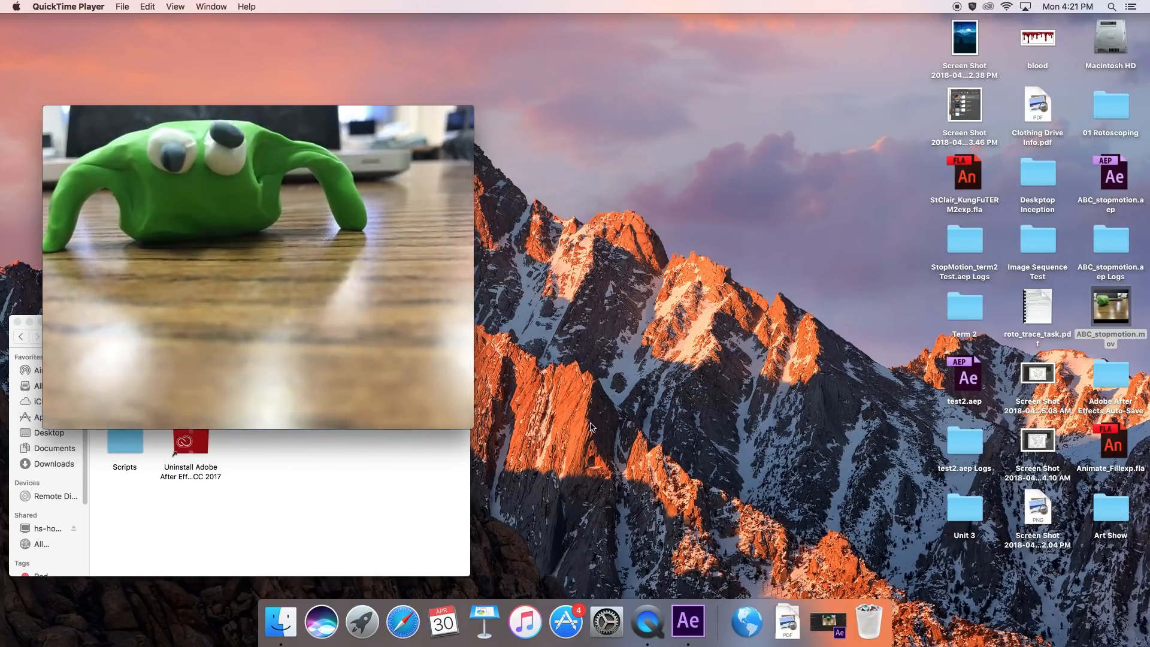
mouse_move(50, 117)
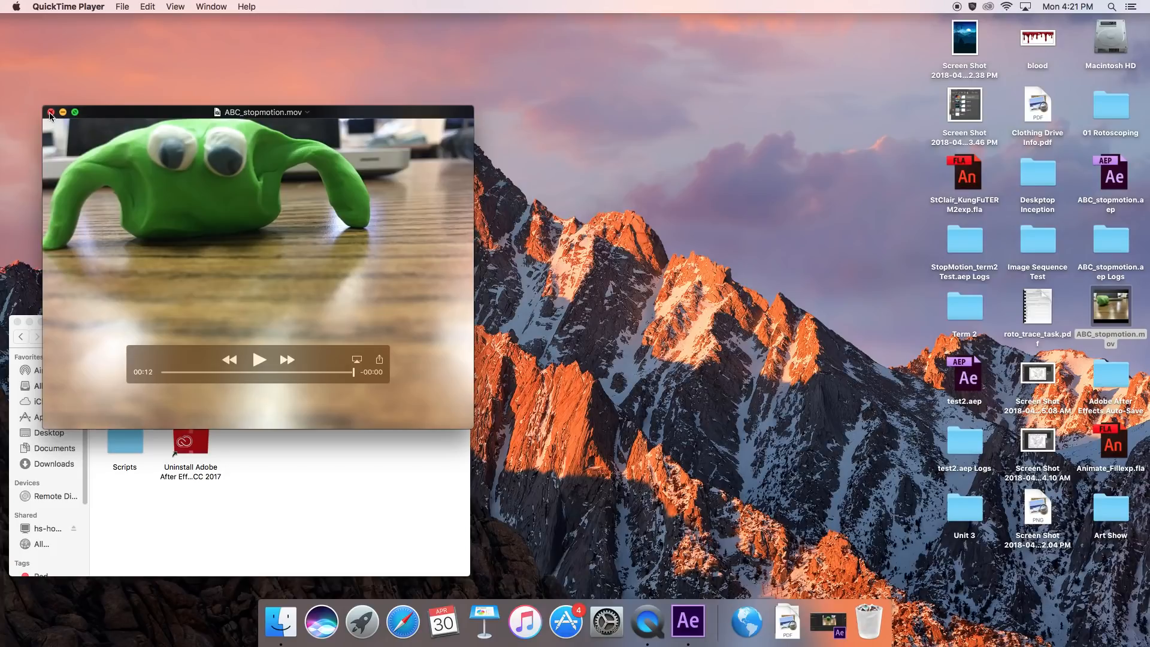
left_click(51, 115)
Switch back to After Effects and save the ABC_stopmotion project again.
left_click(828, 623)
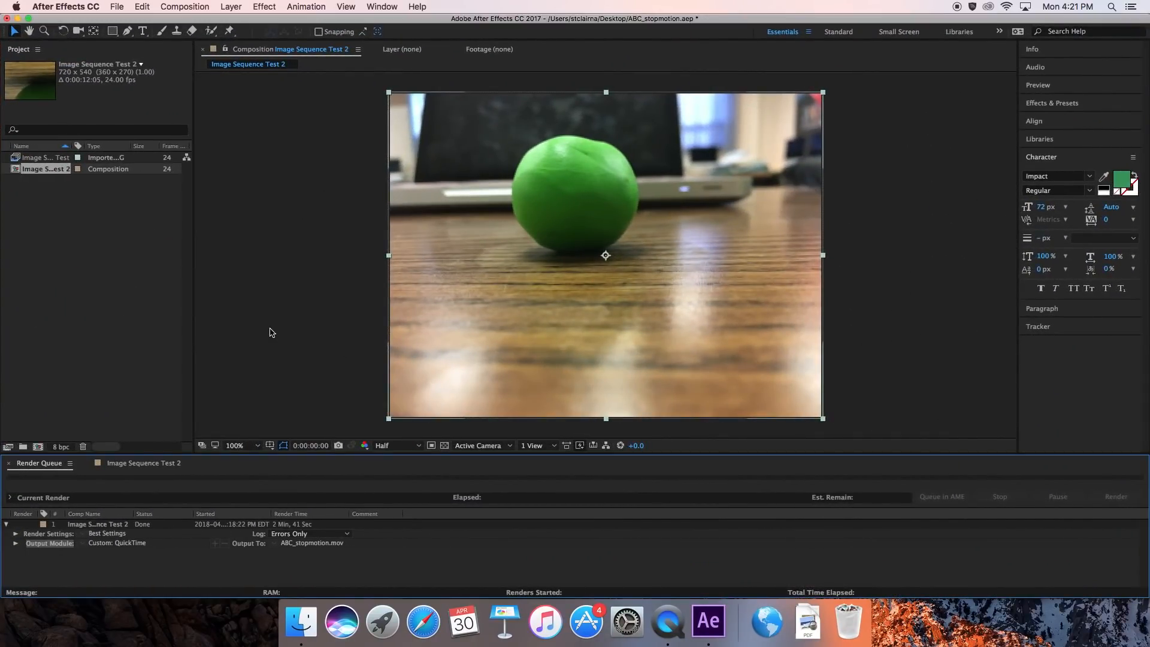
left_click(269, 328)
left_click(119, 322)
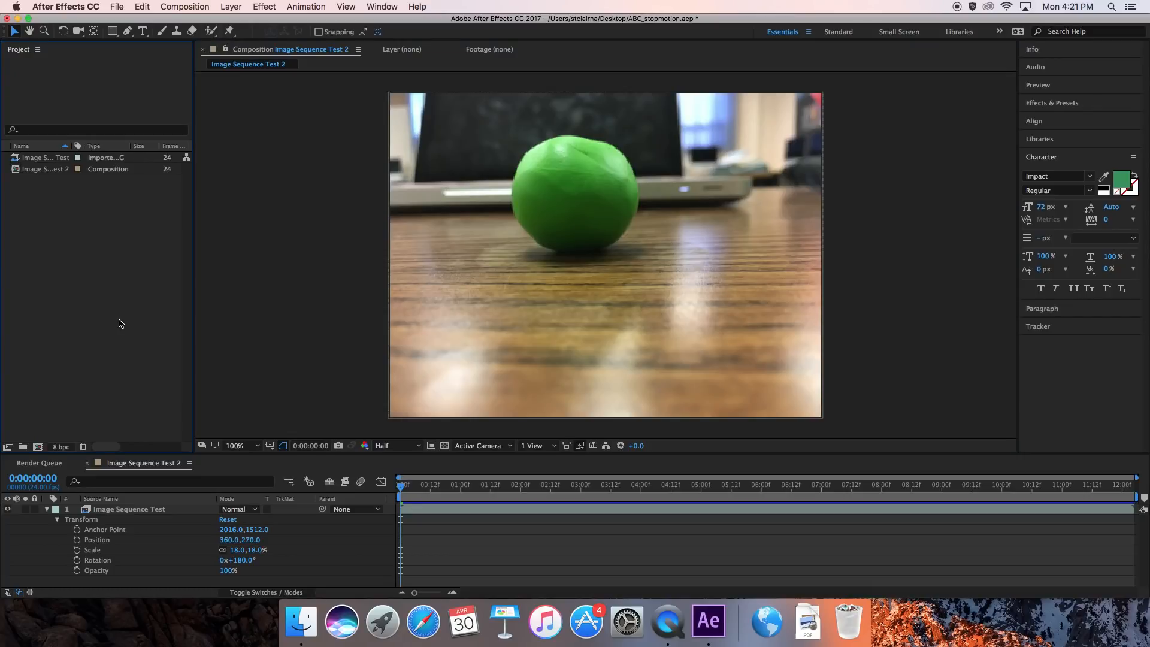
key("super+s")
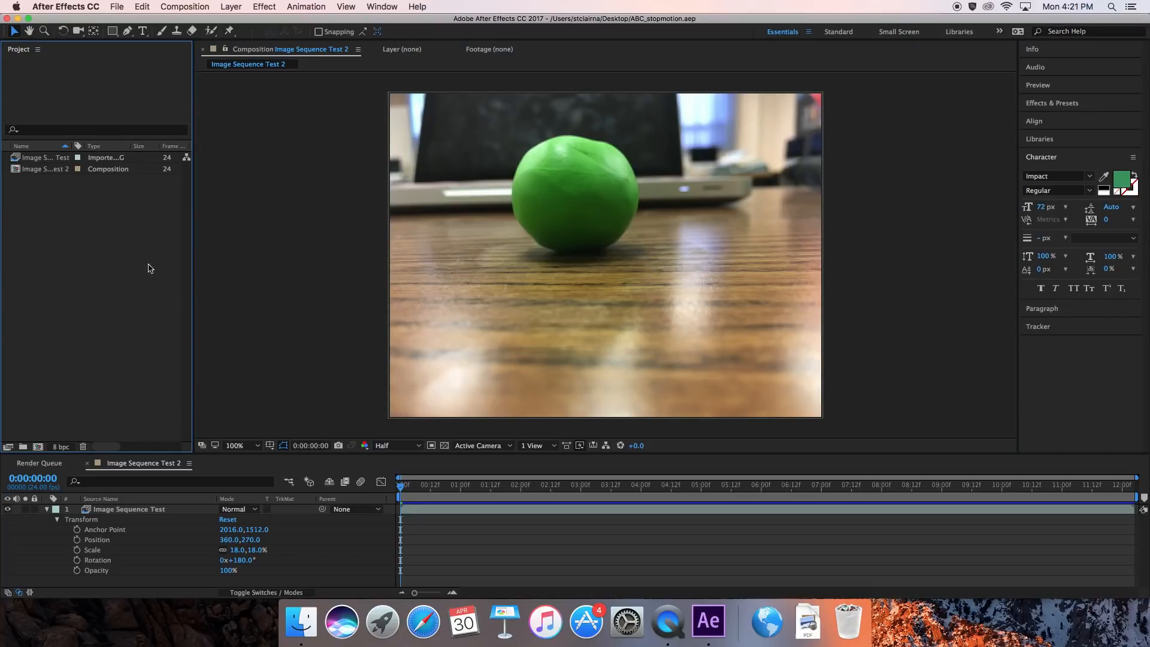
Close After Effects and dismiss the crash report dialogs without sending a report or reopening it.
left_click(8, 19)
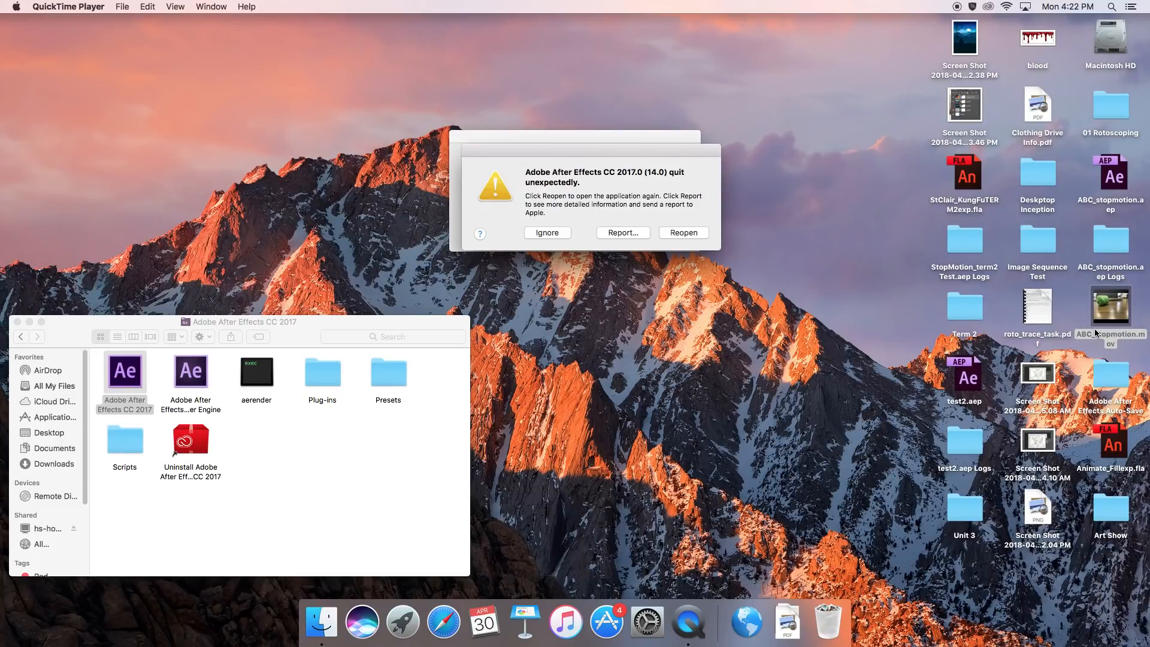
left_click(553, 232)
left_click(661, 236)
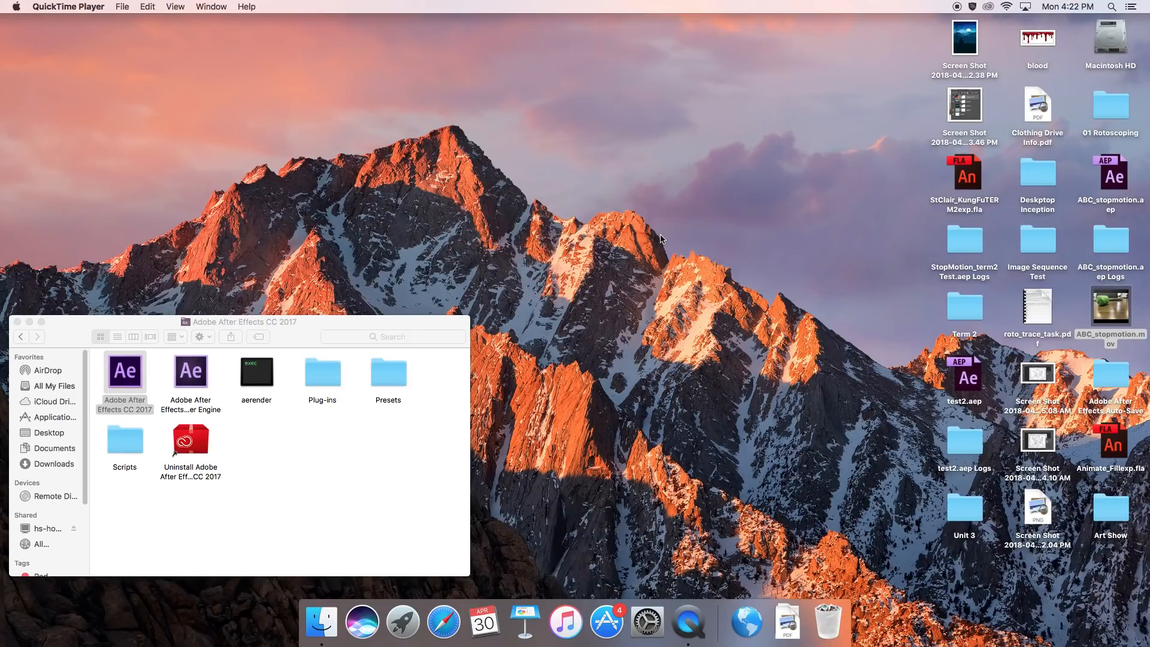